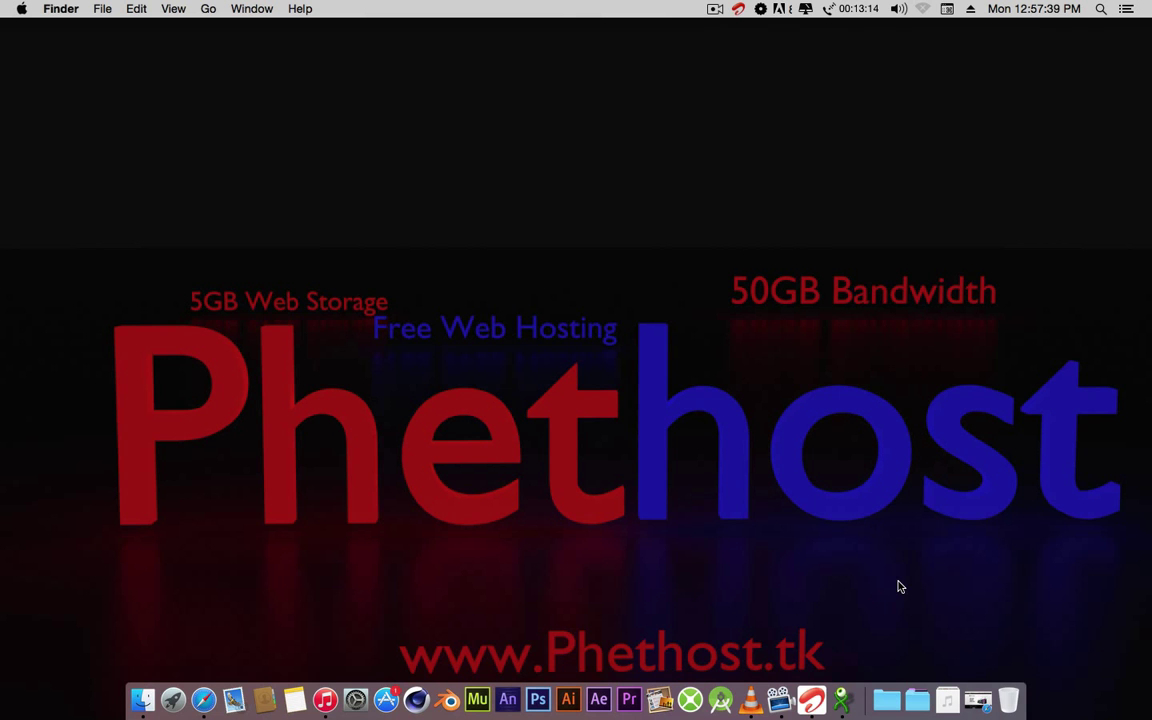
Step: Switch to the Safari window and review the free hosting sign-up form on the Phethost page
left_click(986, 706)
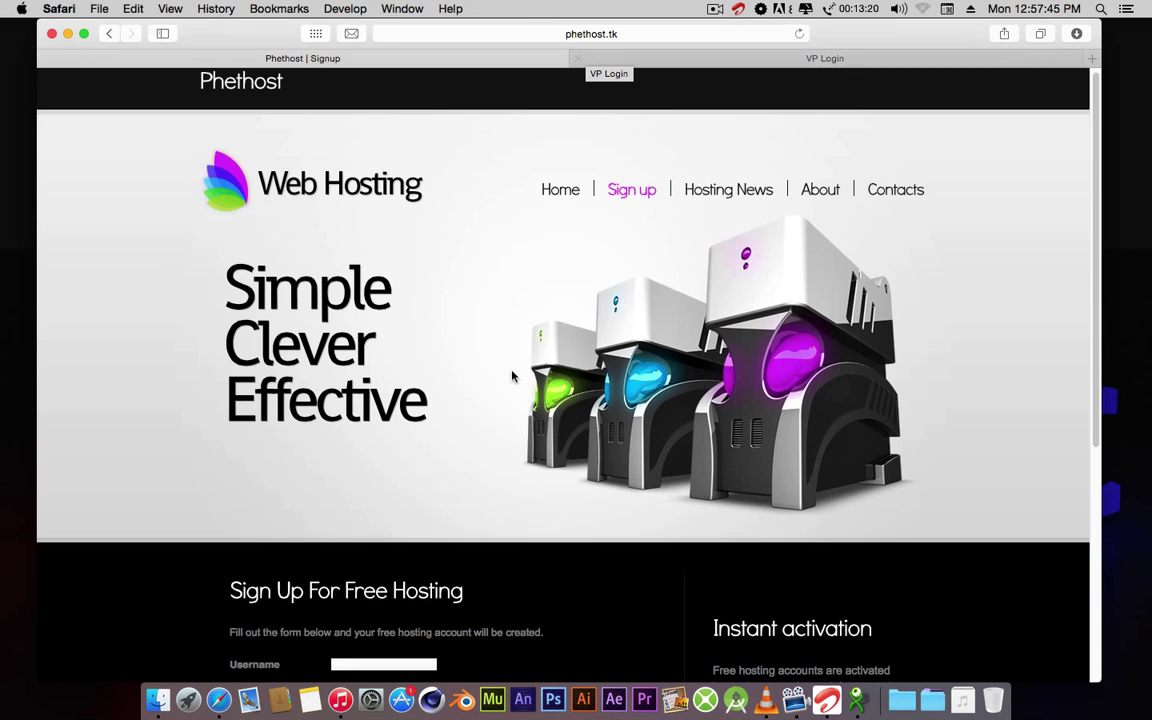
scroll(514, 380, "down", 5)
scroll(256, 673, "down", 3)
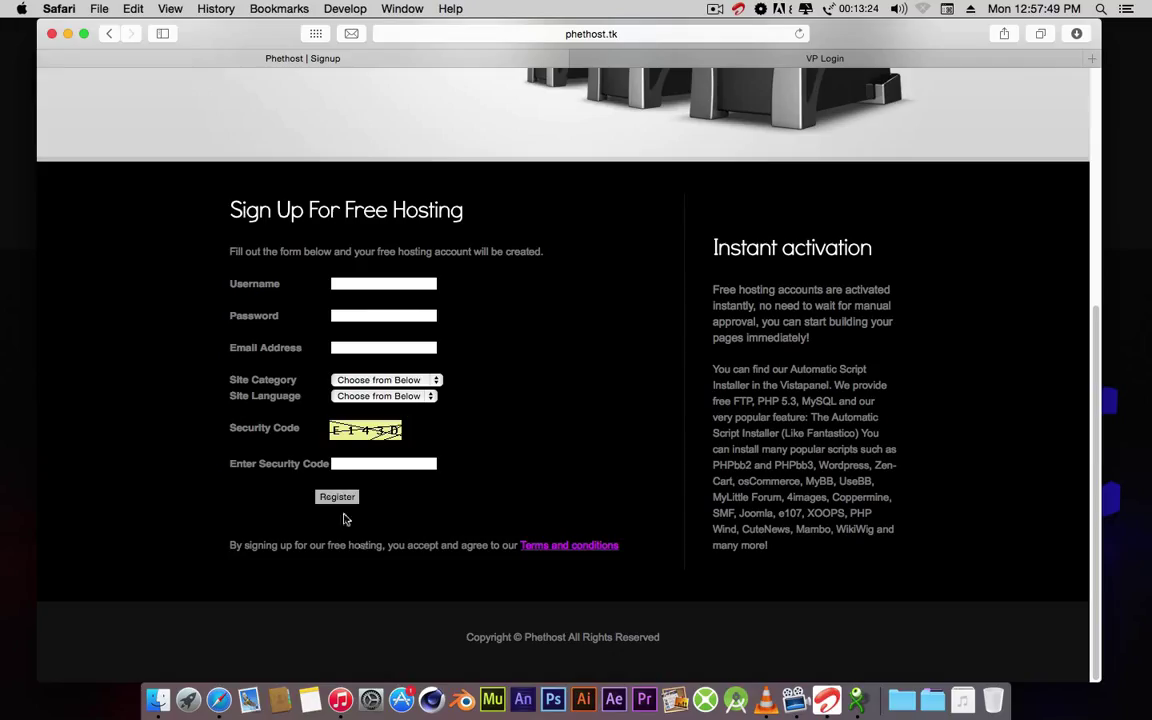
scroll(469, 383, "up", 10)
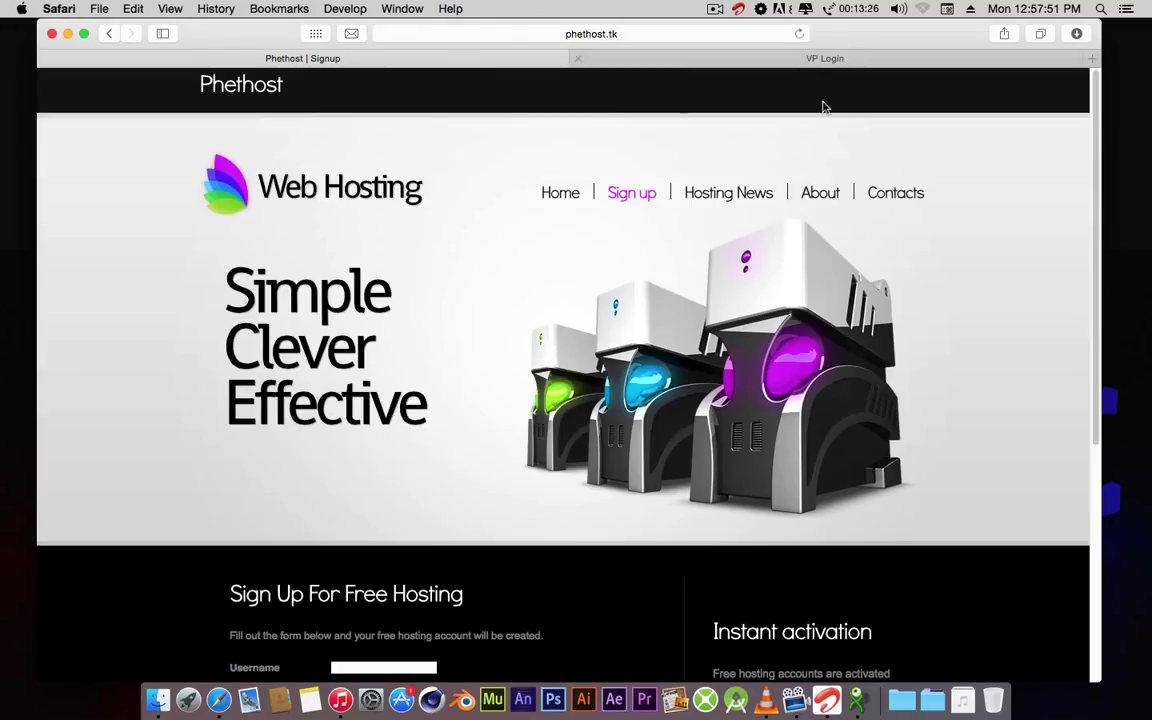
Step: Log in to the VistaPanel control panel on cpanel.phethost.tk with the hosting account's username and password
left_click(719, 59)
left_click(487, 290)
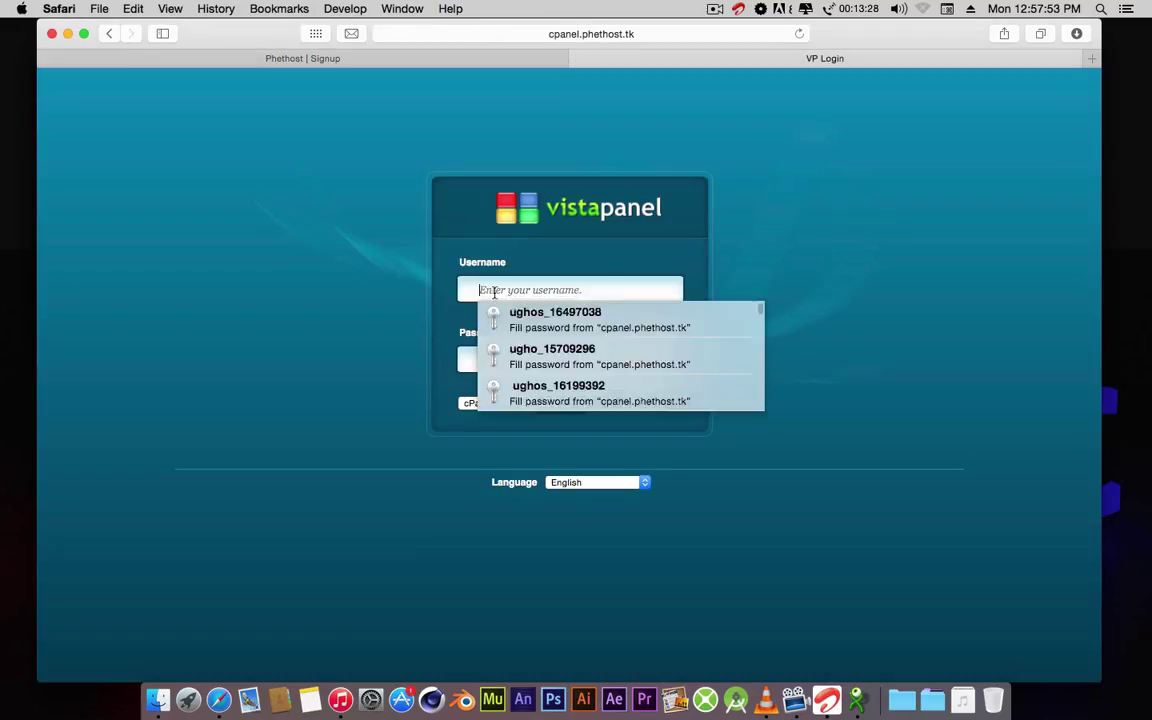
right_click(494, 291)
left_click(531, 330)
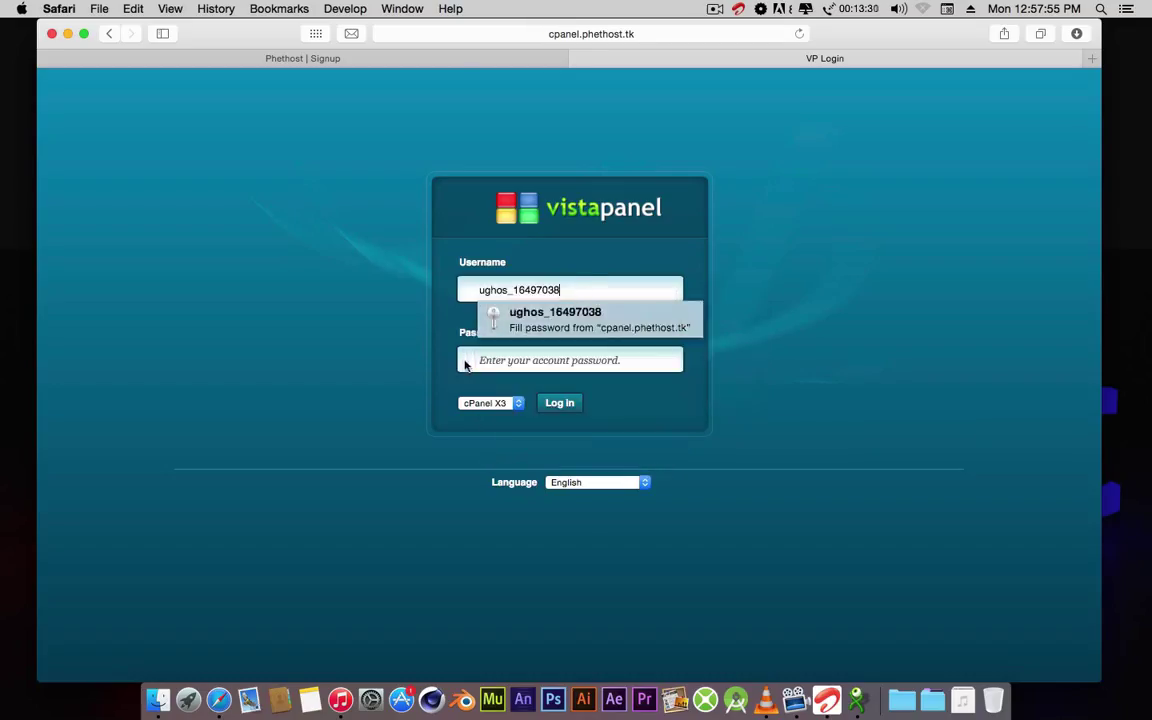
left_click(481, 361)
type("••")
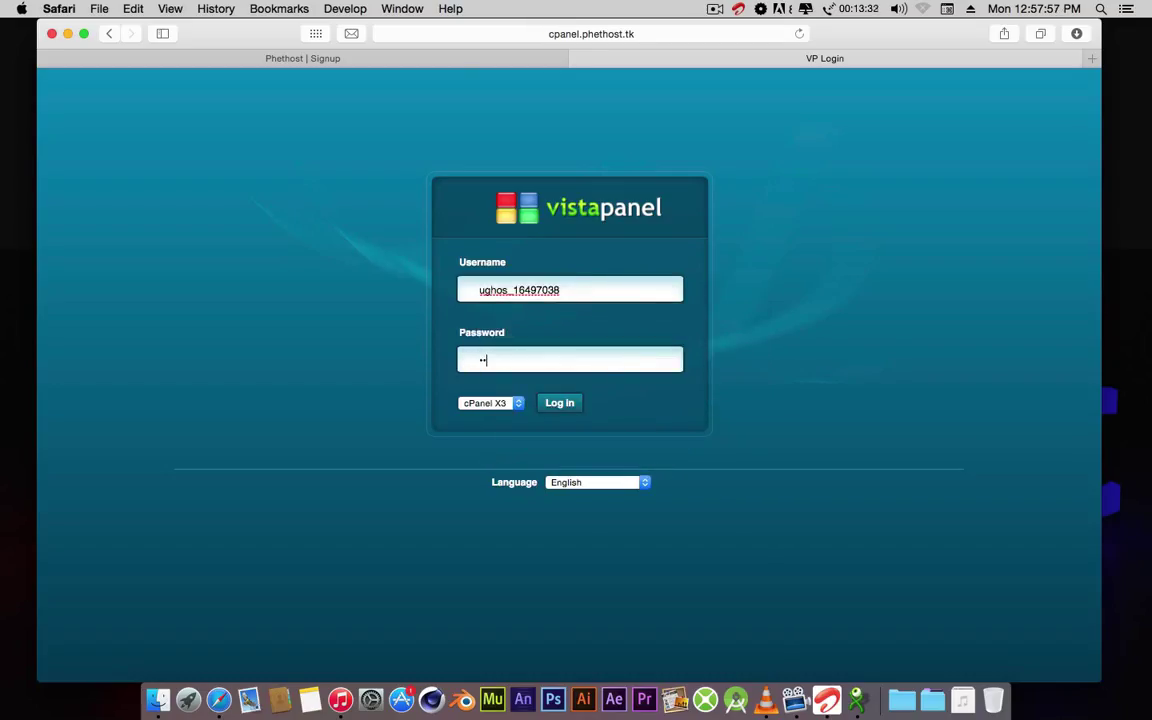
key("BackSpace")
type("•••••••")
left_click(557, 403)
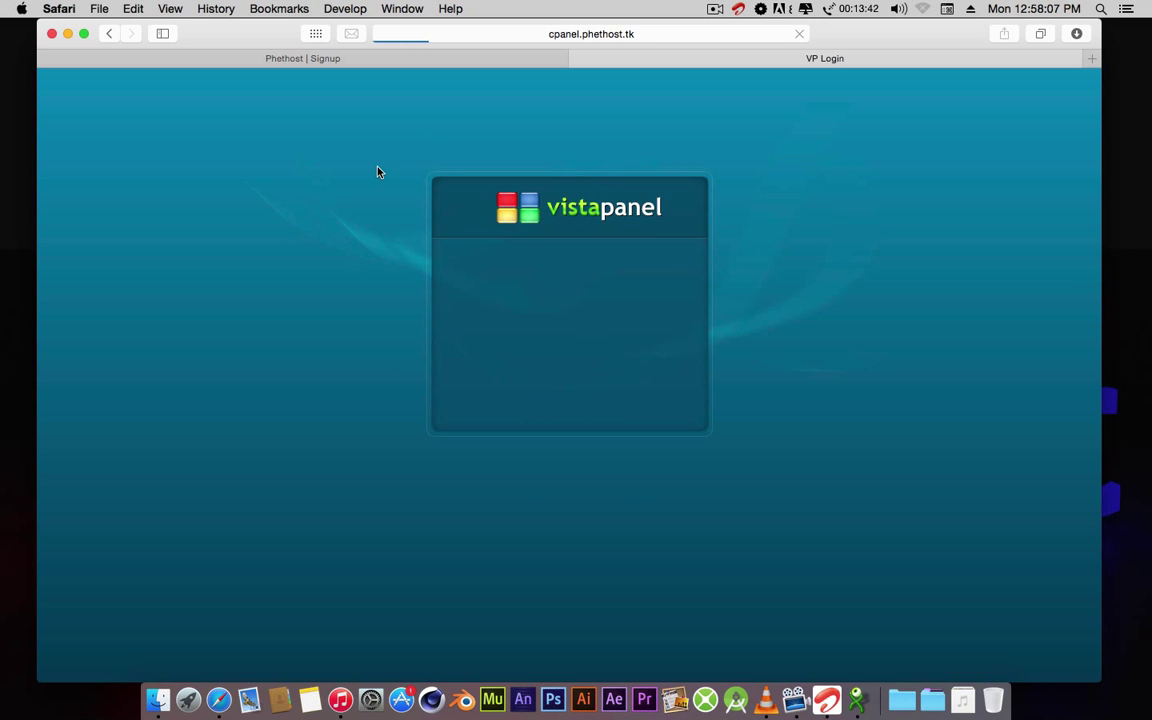
Step: Examine the control panel's Stats, Account Details and Server Information sections, including the operating system entry
scroll(343, 160, "down", 3)
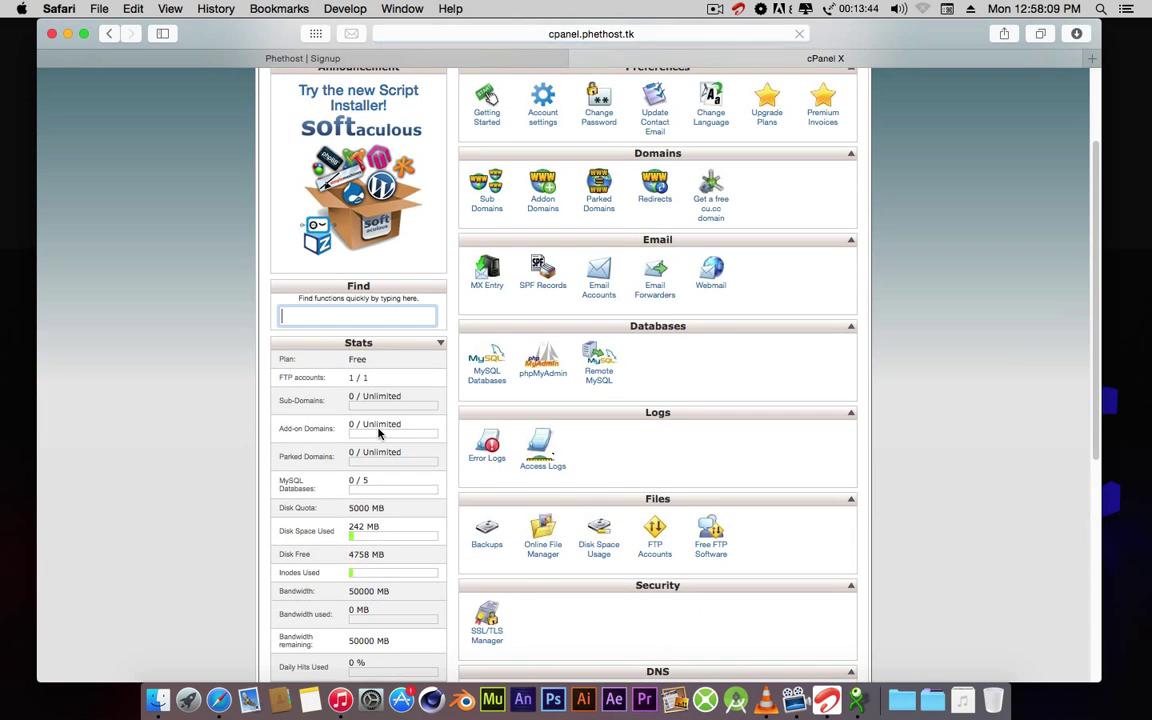
scroll(320, 335, "down", 3)
scroll(378, 433, "down", 3)
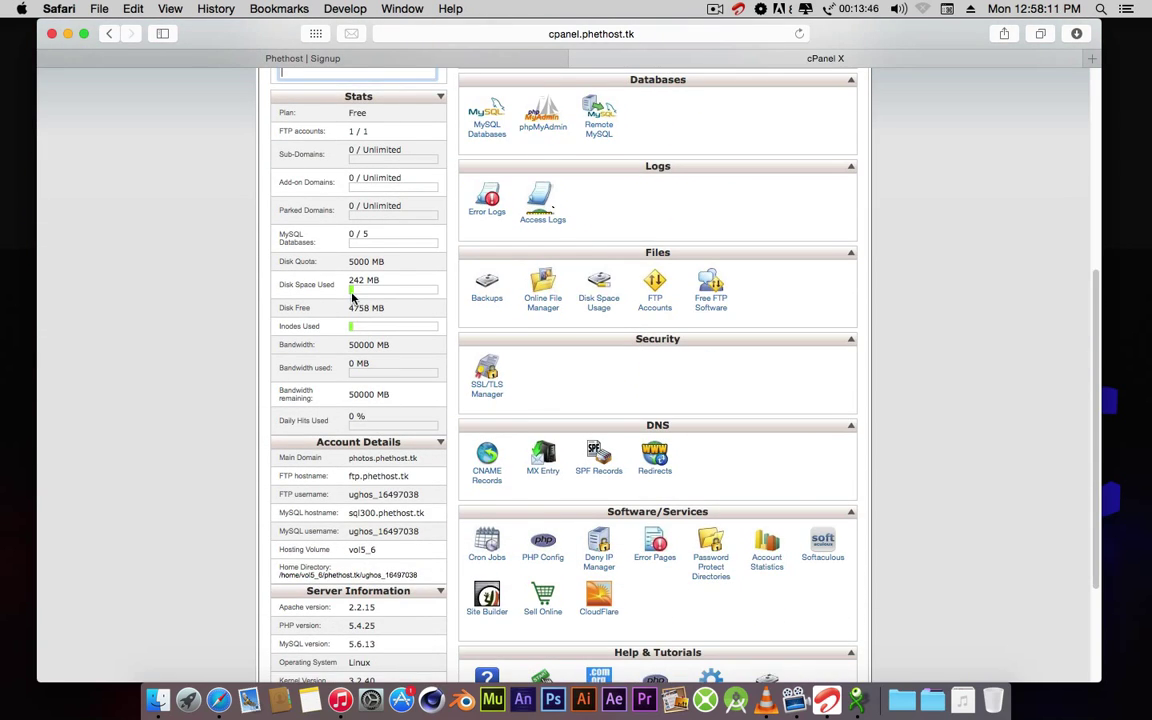
scroll(390, 390, "down", 3)
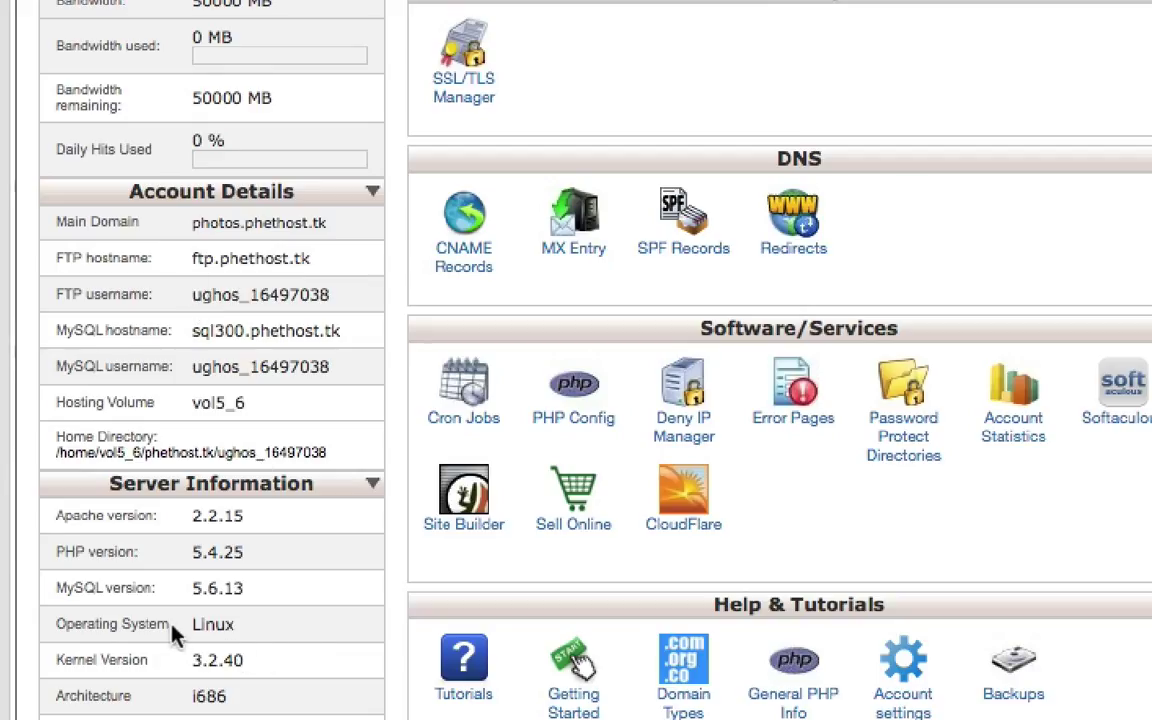
left_click_drag(175, 628, 236, 628)
left_click(300, 660)
scroll(245, 670, "up", 2)
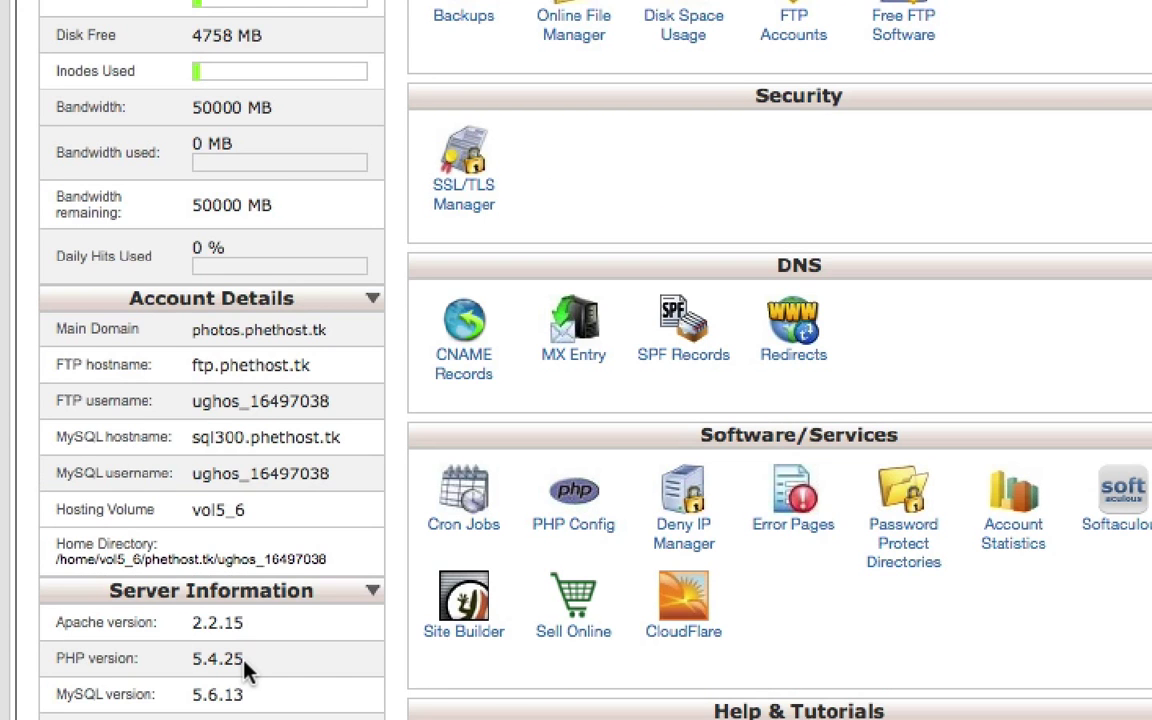
scroll(245, 670, "up", 3)
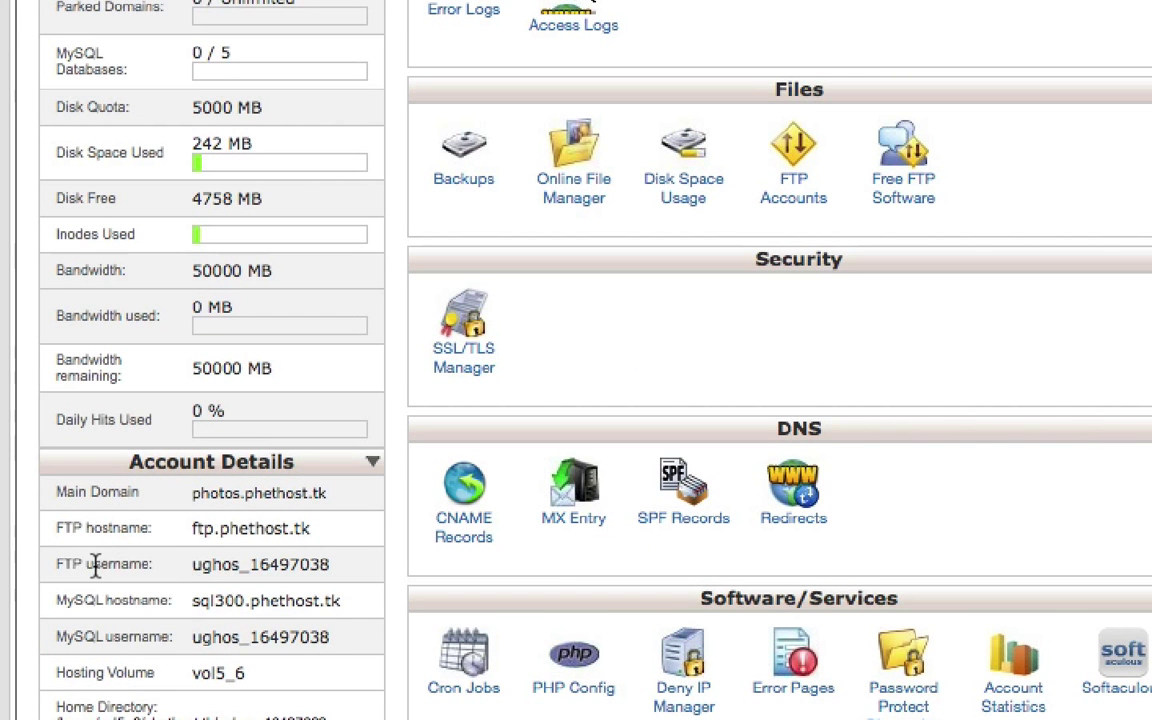
Step: Locate the FTP hostname and FTP username in the Account Details section and copy the FTP username
left_click_drag(73, 563, 322, 566)
left_click(200, 568)
left_click(283, 583)
left_click_drag(165, 571, 347, 568)
left_click(347, 568)
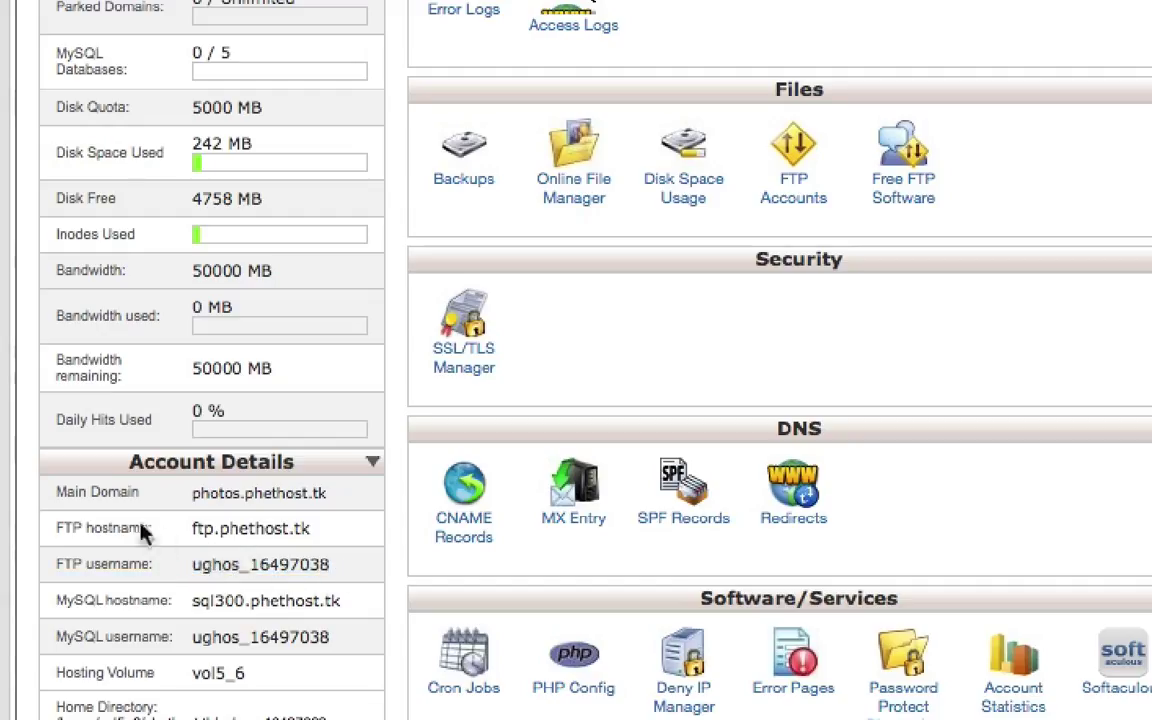
left_click_drag(190, 528, 317, 527)
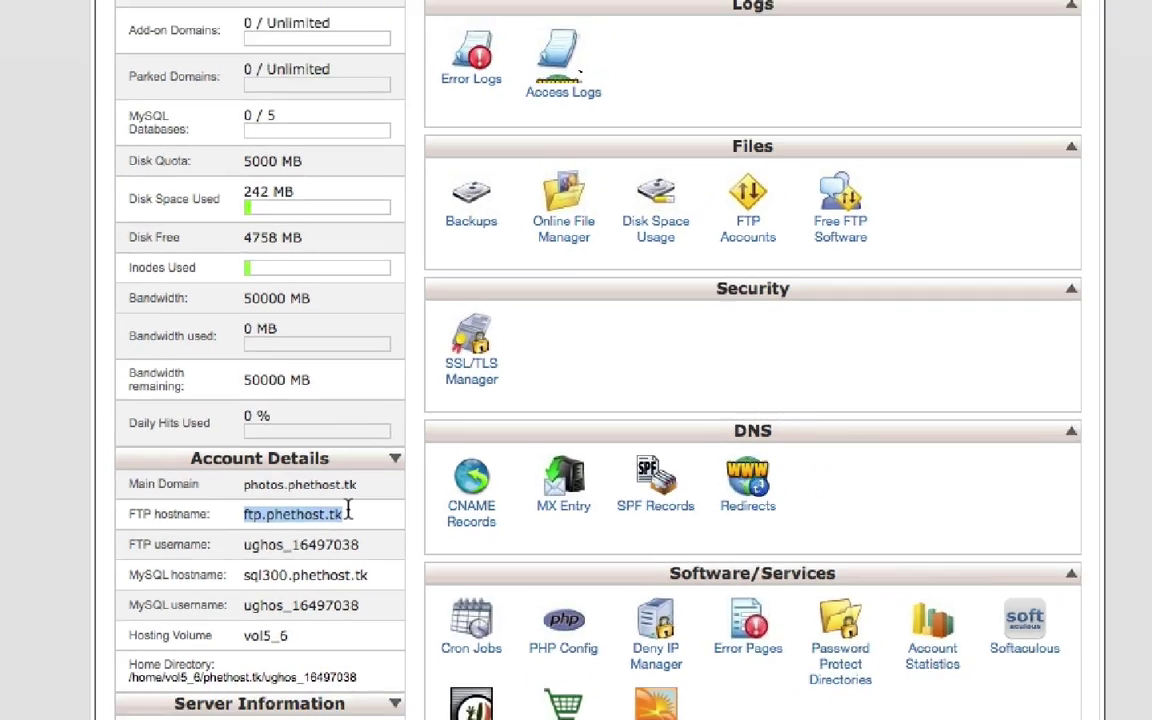
left_click_drag(244, 545, 360, 545)
key("super+c")
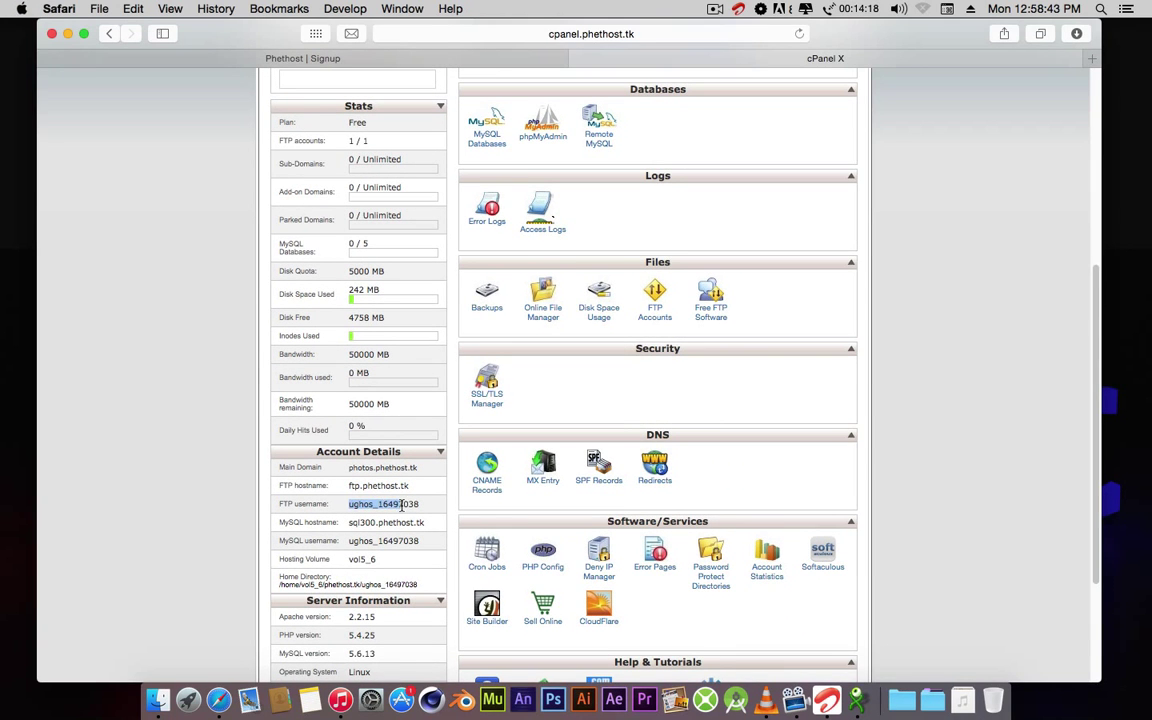
left_click(360, 545)
Step: Switch to Finder and open the Connect to Server dialog, keeping it clear of the FTP details in the browser
left_click_drag(225, 33, 250, 35)
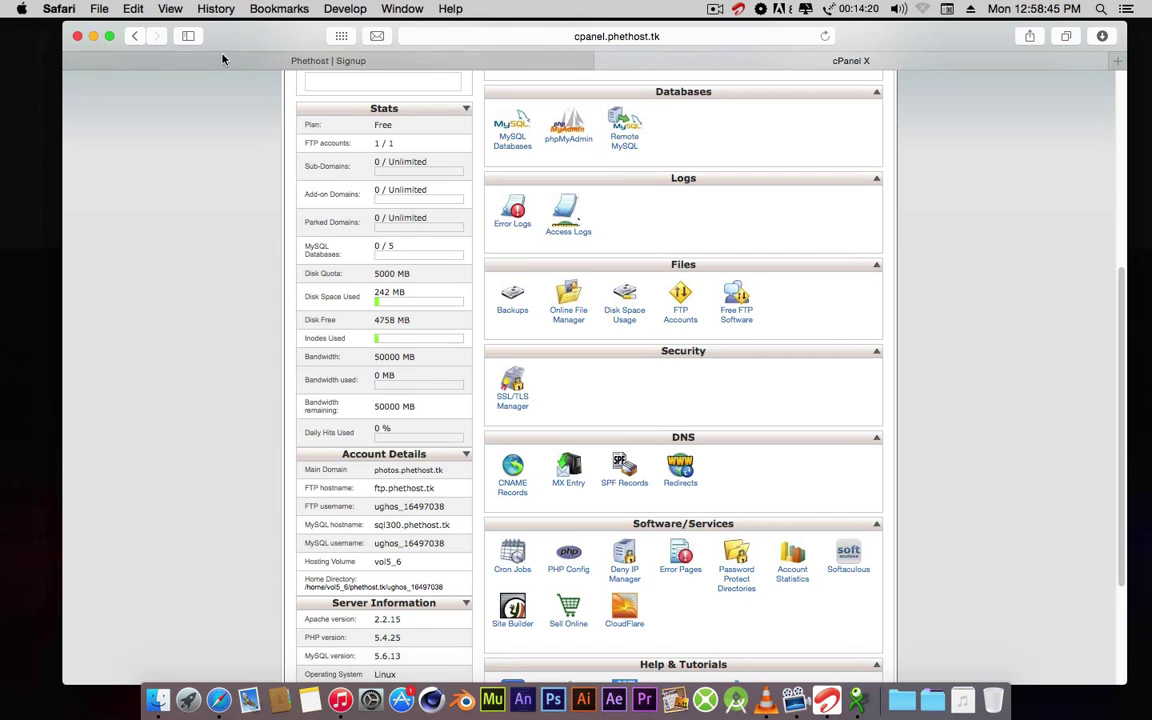
left_click(157, 700)
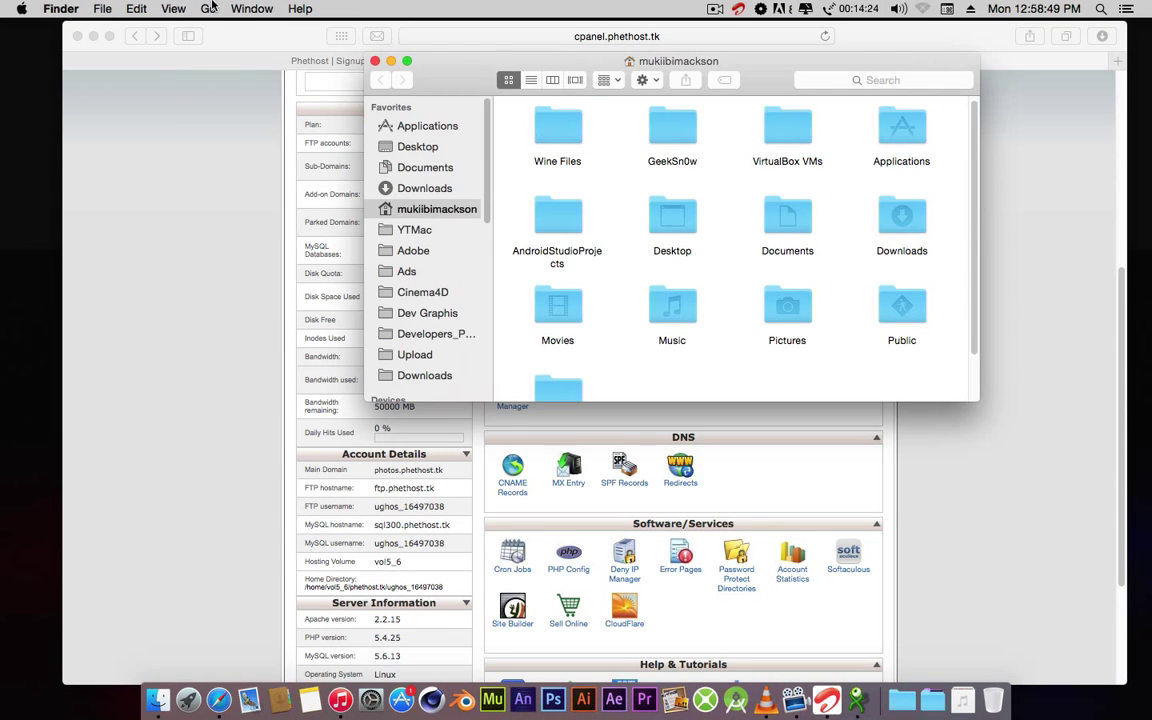
left_click(207, 8)
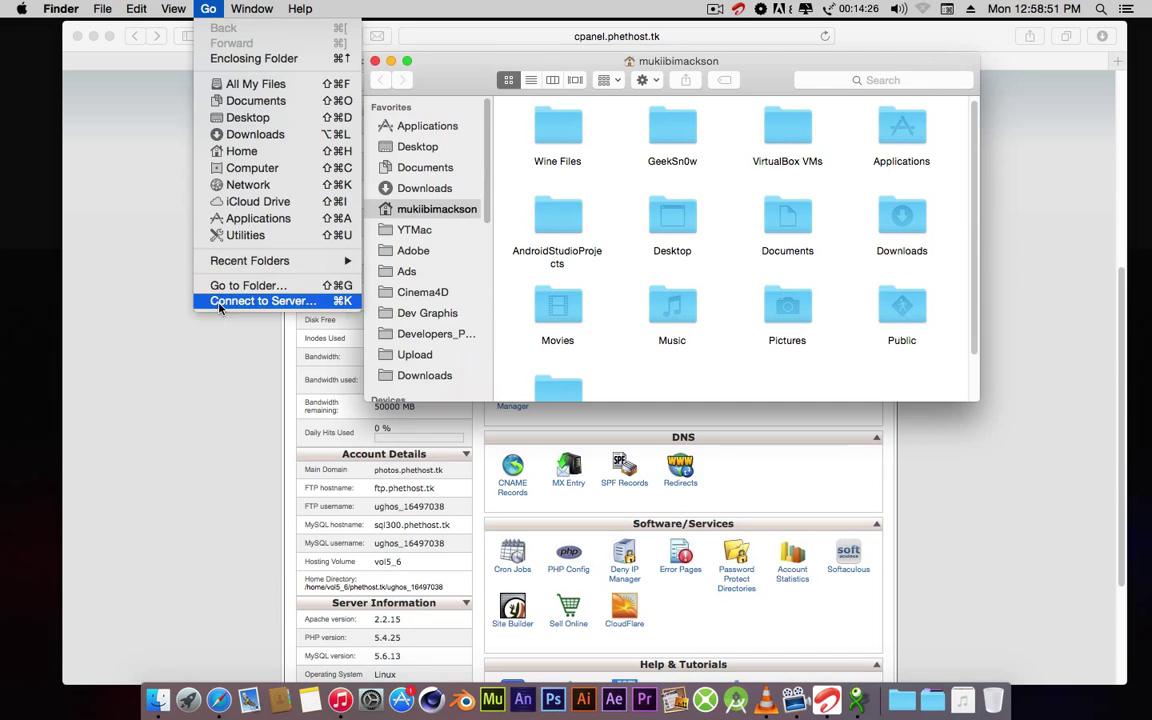
left_click(224, 301)
left_click_drag(321, 364, 835, 246)
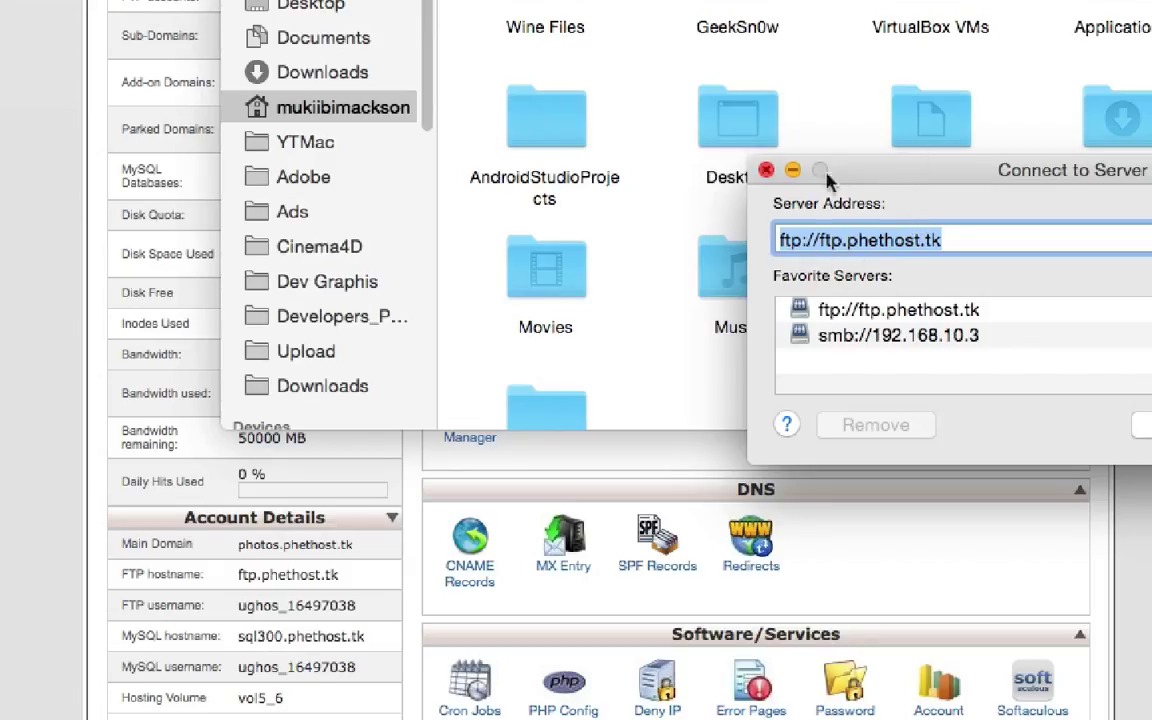
left_click_drag(826, 172, 568, 161)
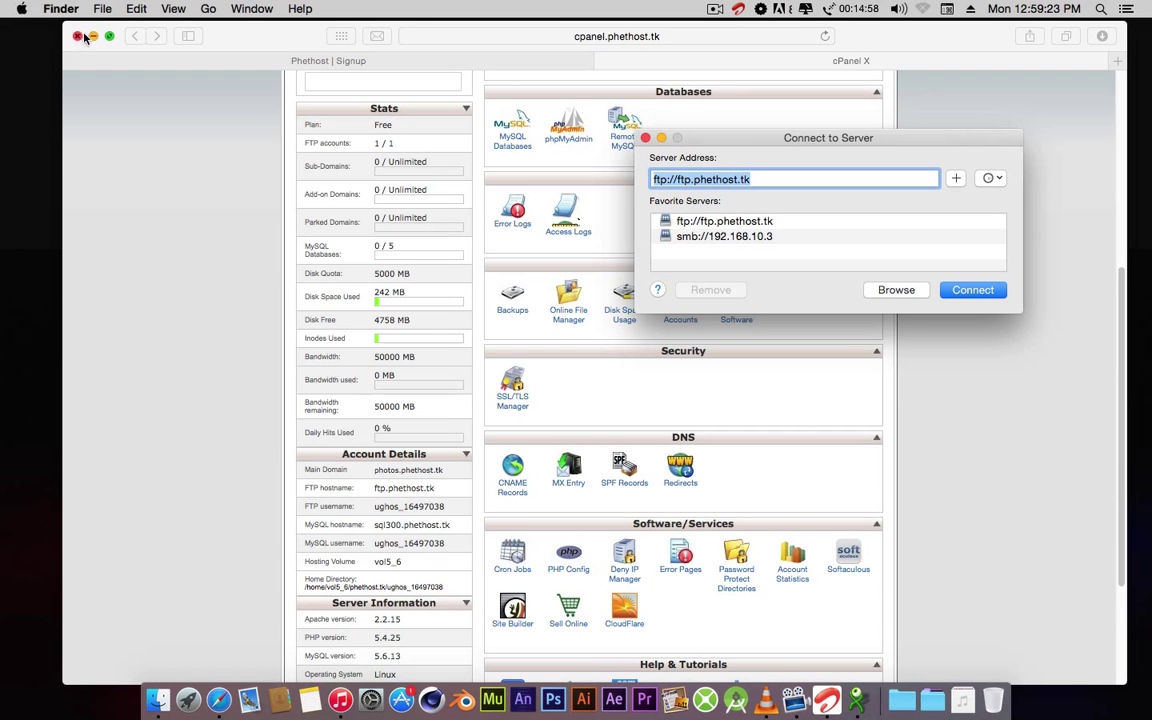
Step: Hide the other windows, connect to ftp://ftp.phethost.tk and deny NetAuthAgent access to the stored keychain item
key("super+alt+h")
left_click_drag(747, 147, 505, 113)
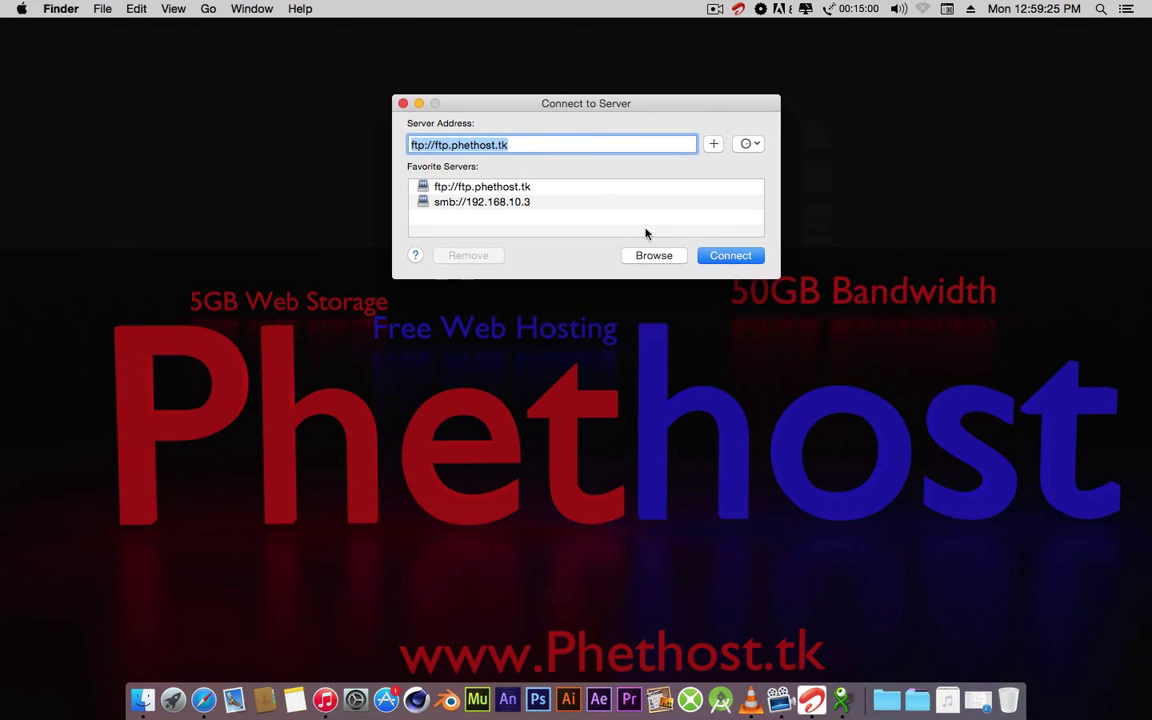
left_click(731, 256)
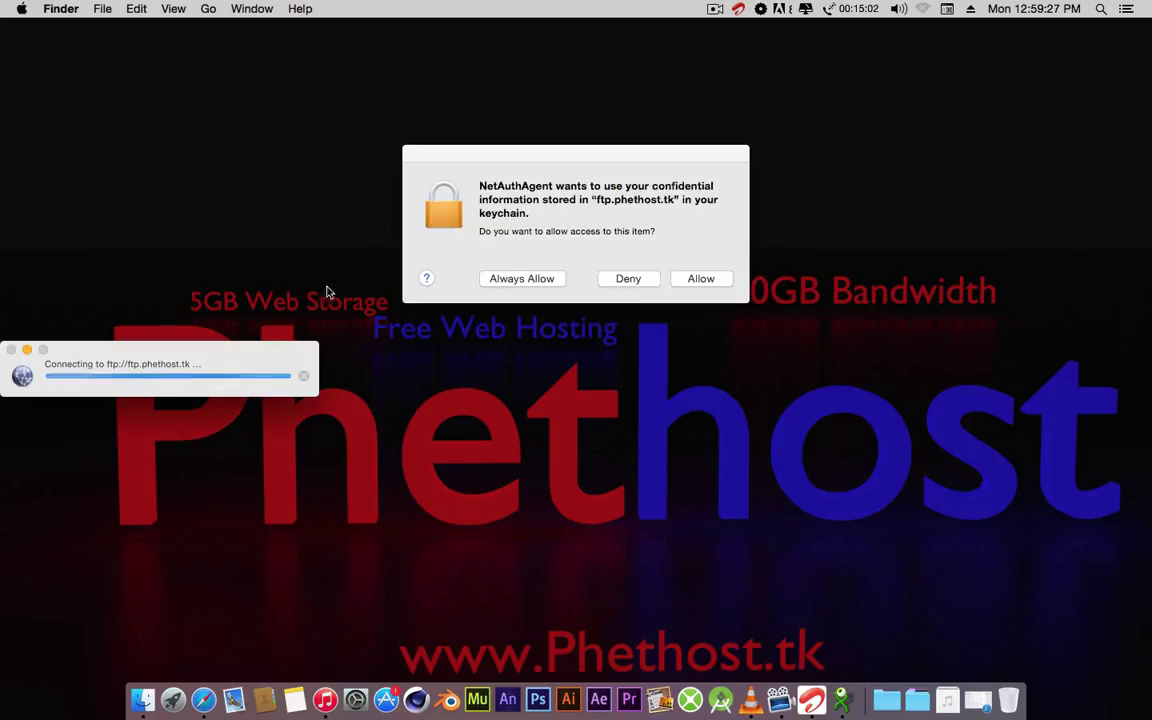
left_click(627, 285)
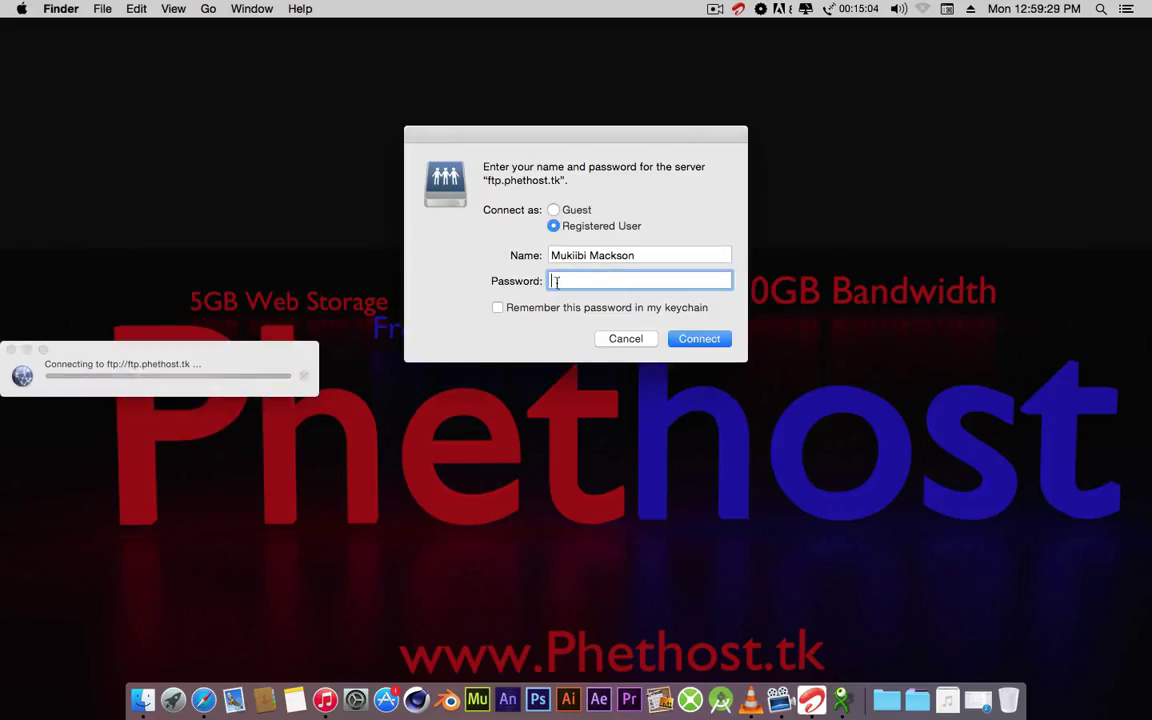
Step: Sign in to the FTP server as a registered user with the copied FTP username and the account password
triple_click(613, 259)
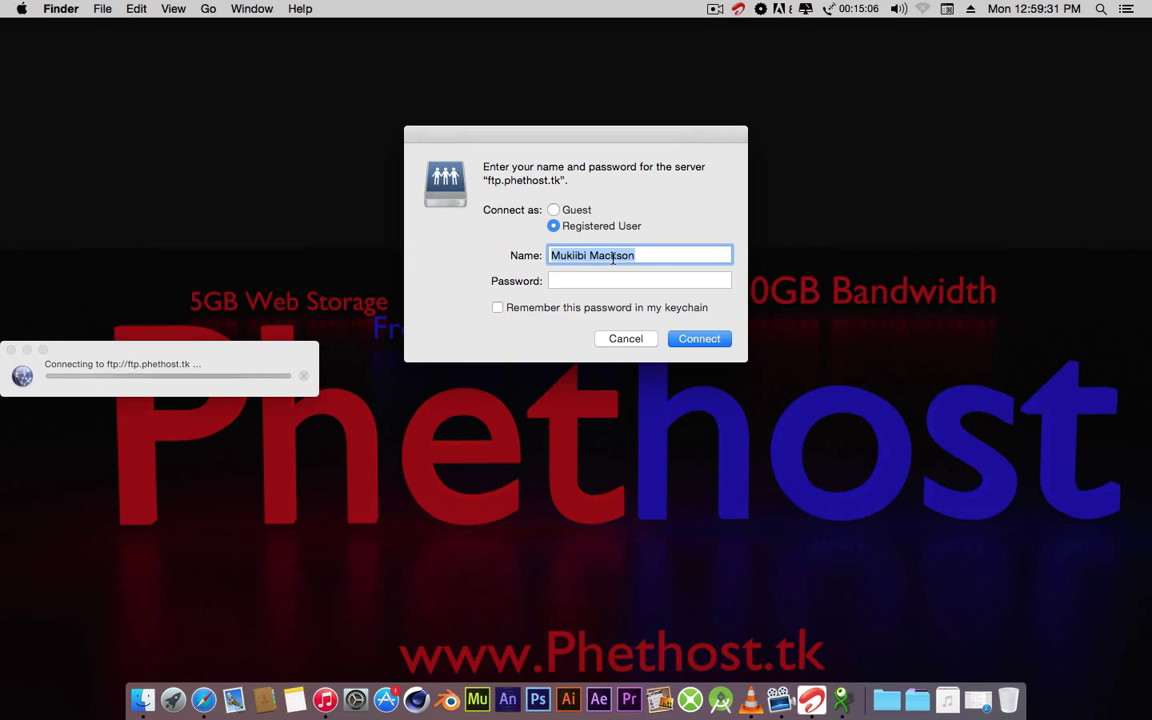
right_click(614, 258)
left_click(642, 336)
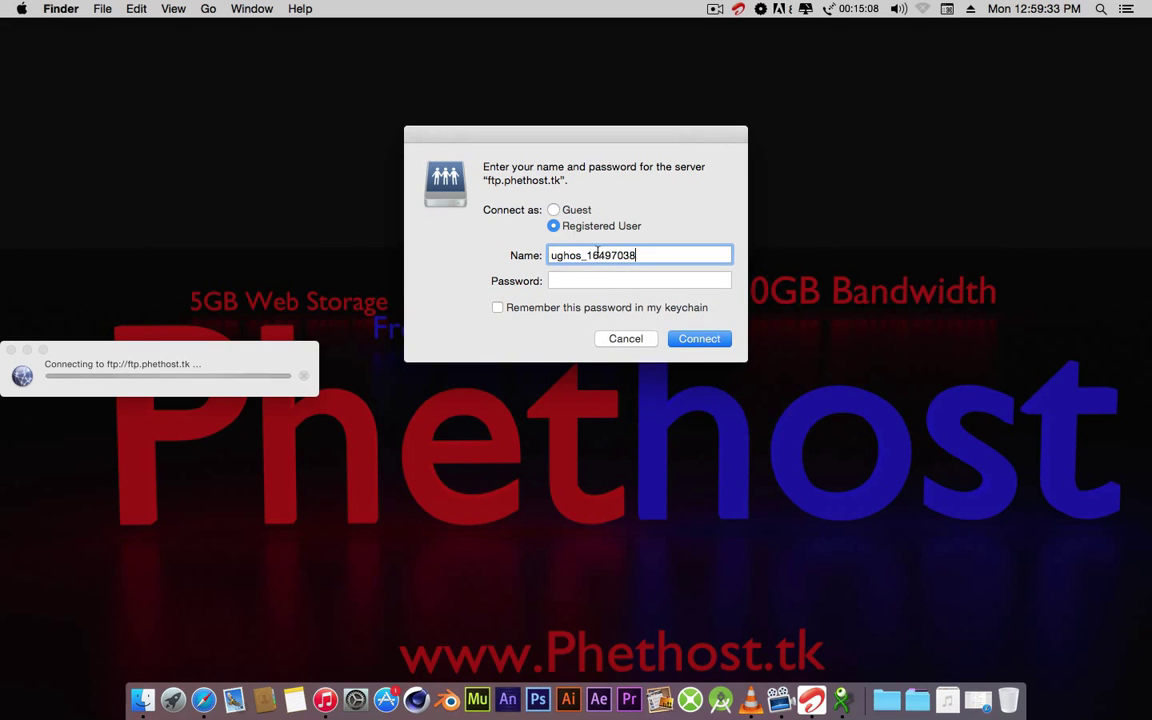
left_click(200, 702)
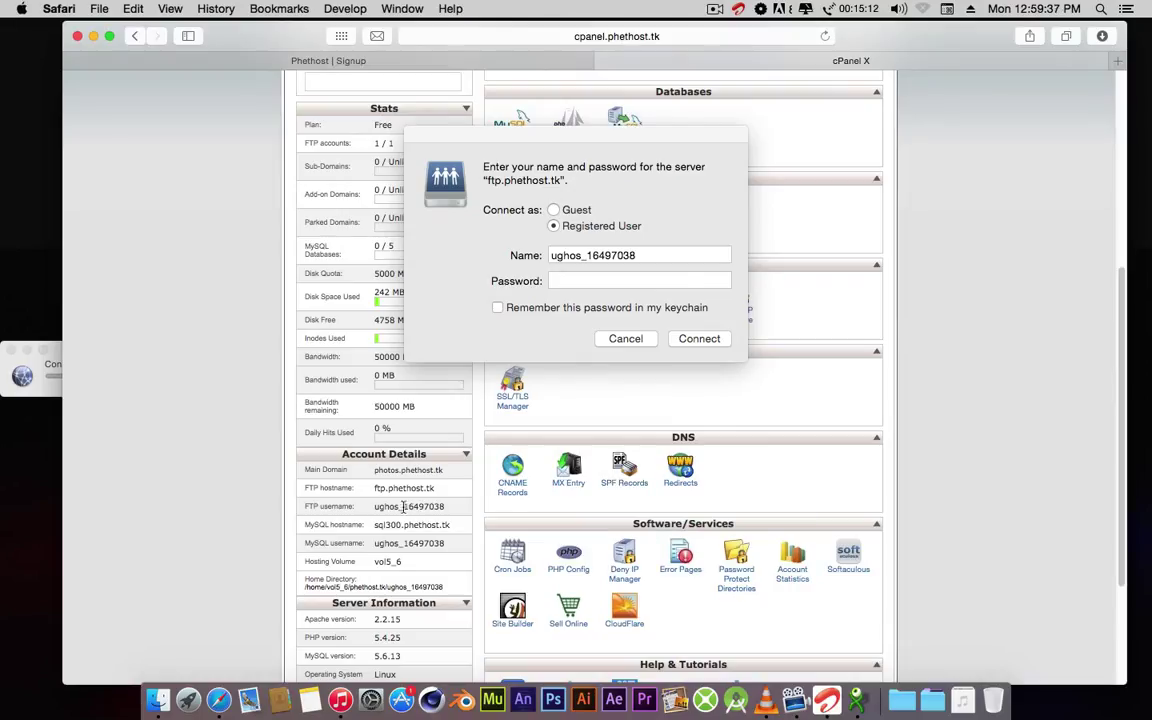
left_click(591, 283)
type("••••")
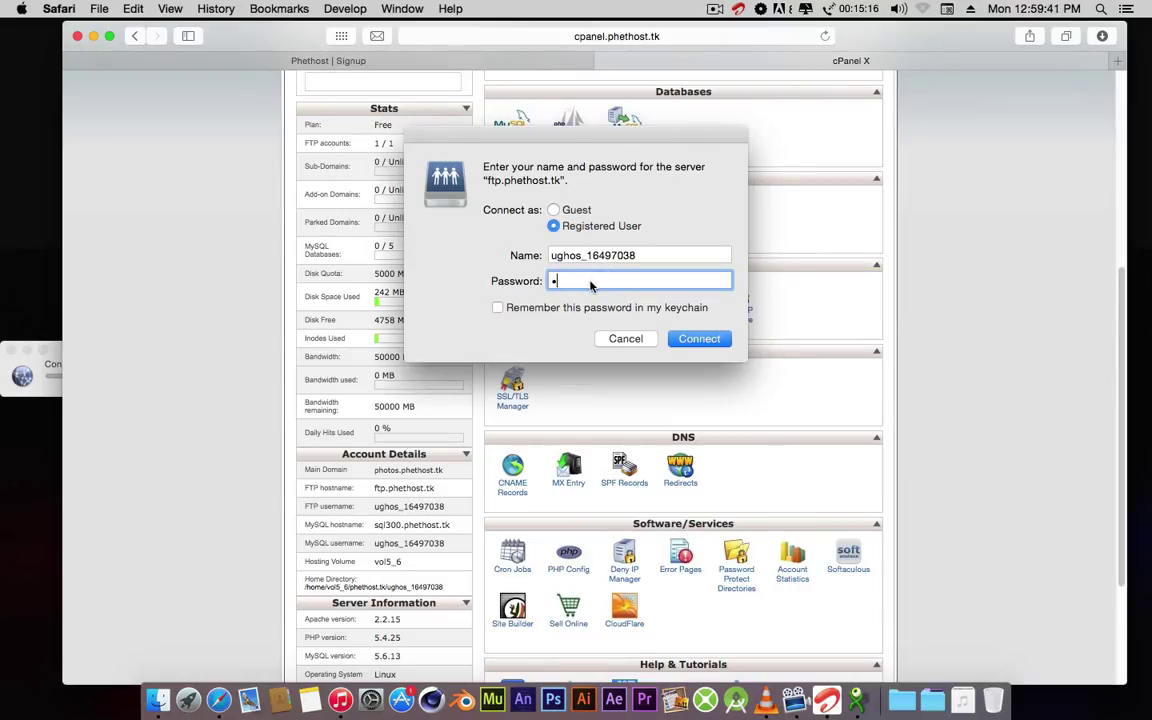
type("••••")
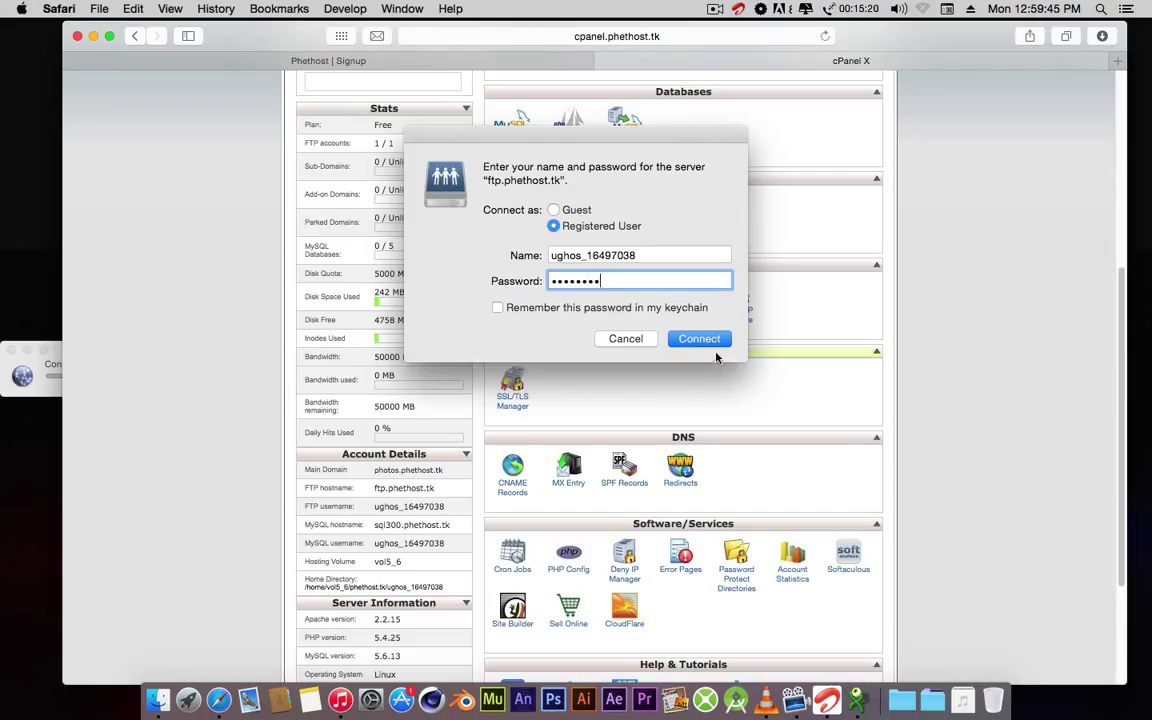
key("Return")
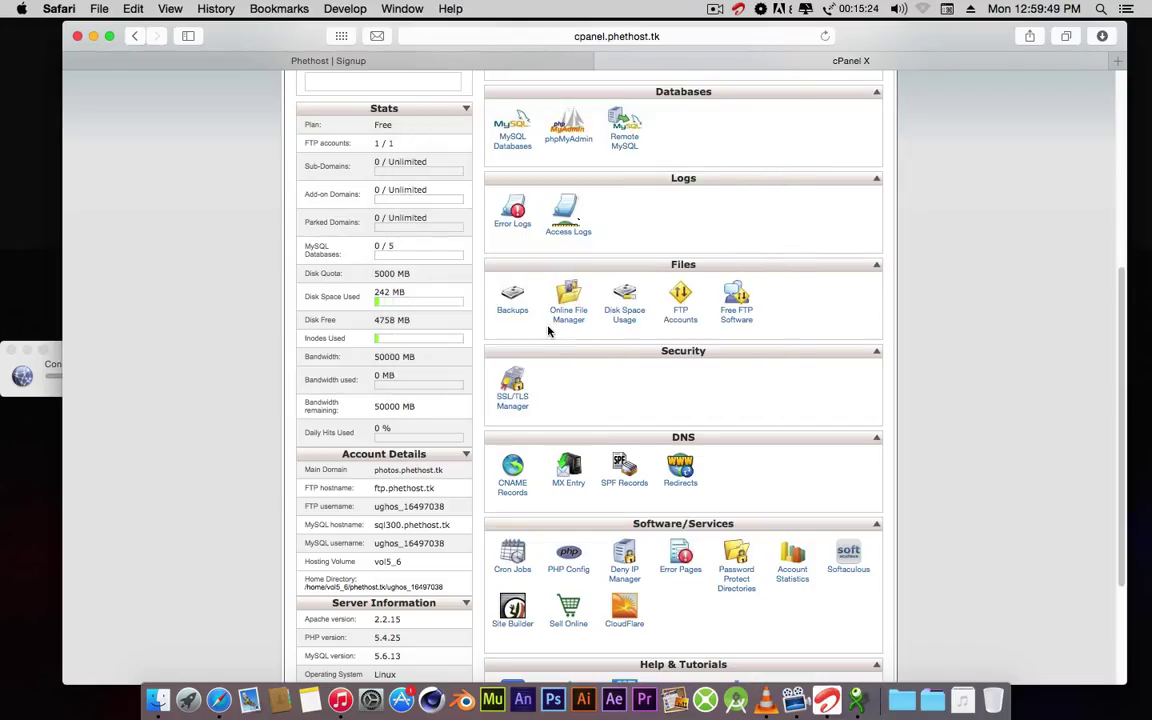
Step: Minimize the browser window and open the htdocs folder on the mounted FTP server
left_click(93, 36)
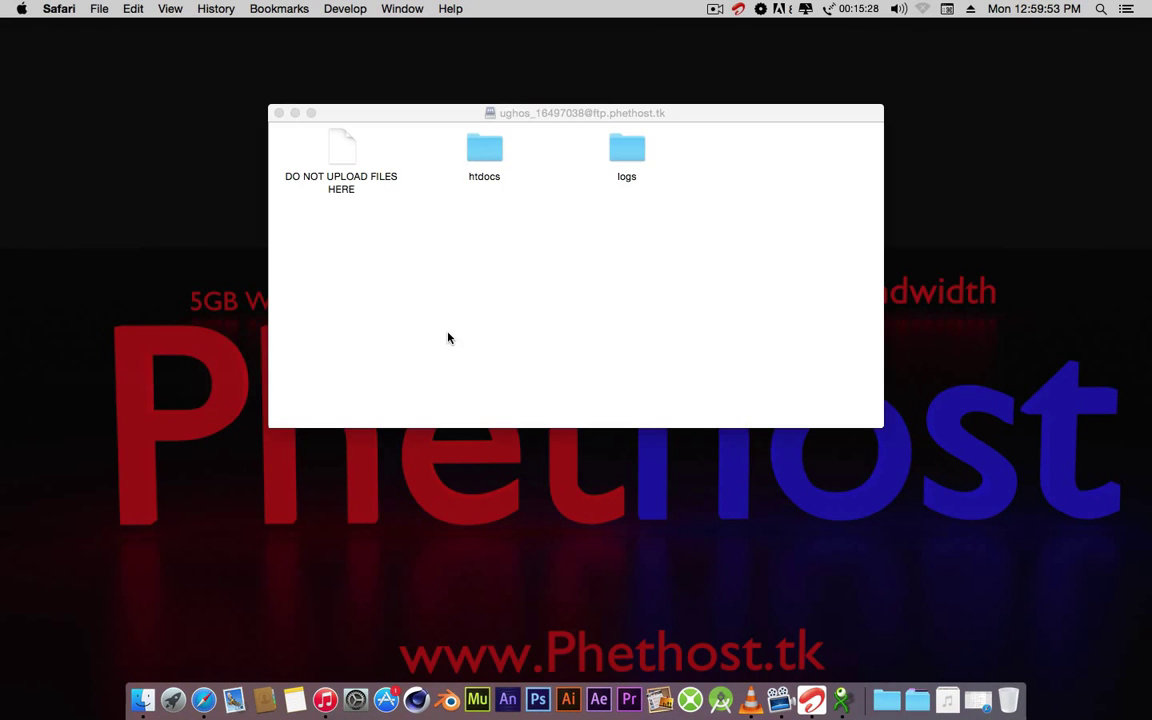
left_click_drag(568, 116, 506, 242)
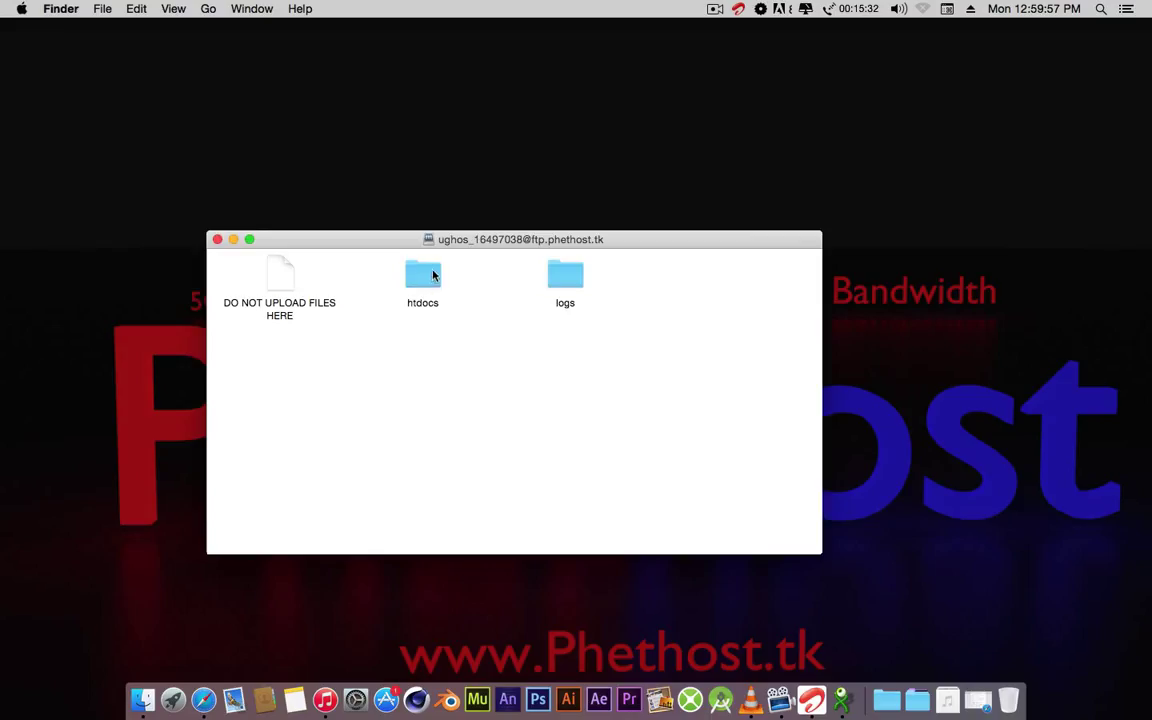
left_click(430, 273)
left_click(577, 276)
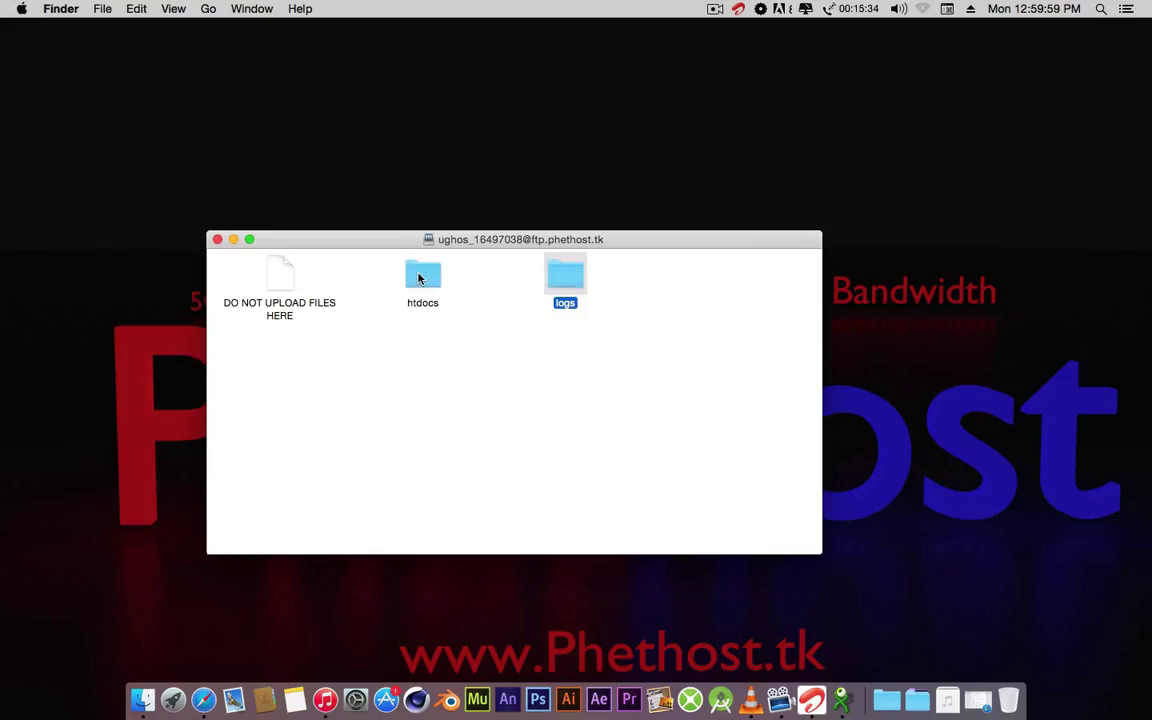
double_click(419, 279)
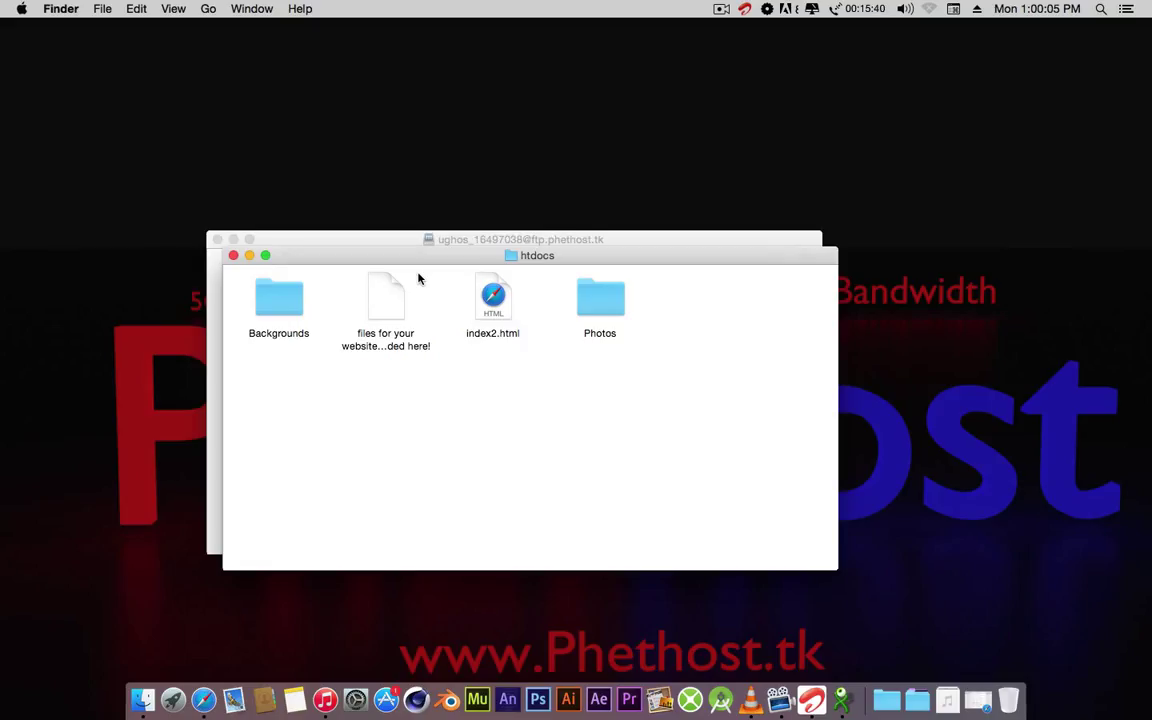
Step: Select the Photos folder and then the Backgrounds folder in htdocs to point them out
left_click(581, 303)
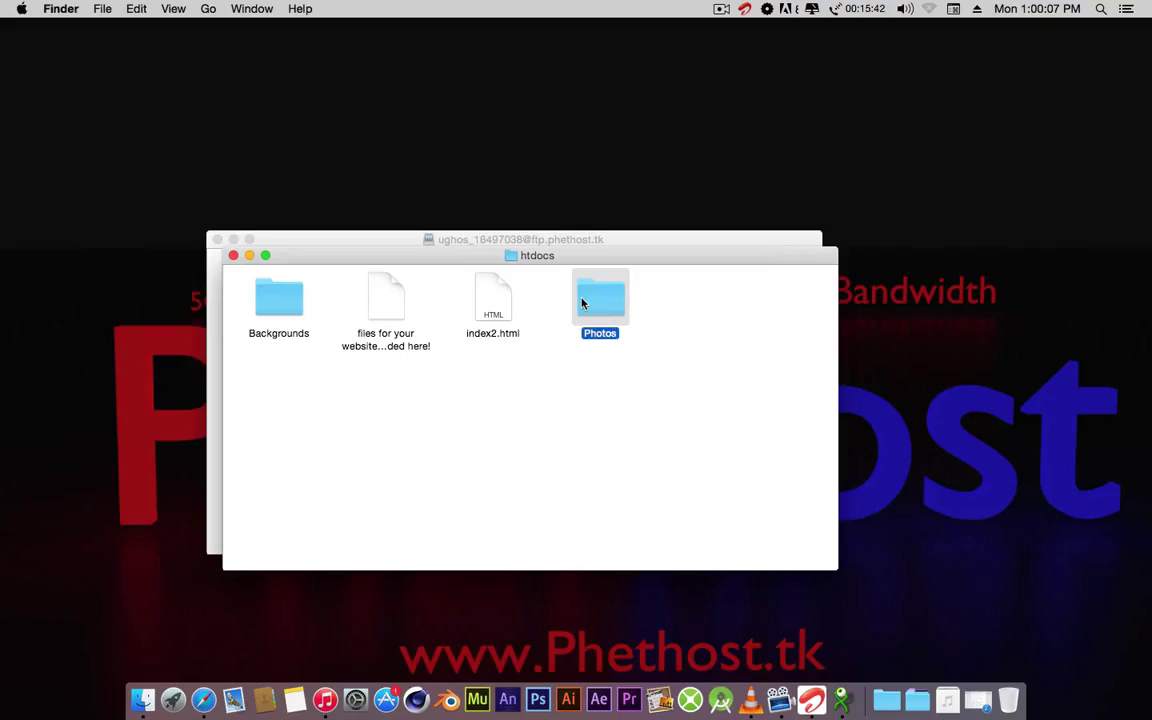
left_click(230, 280)
left_click(252, 280)
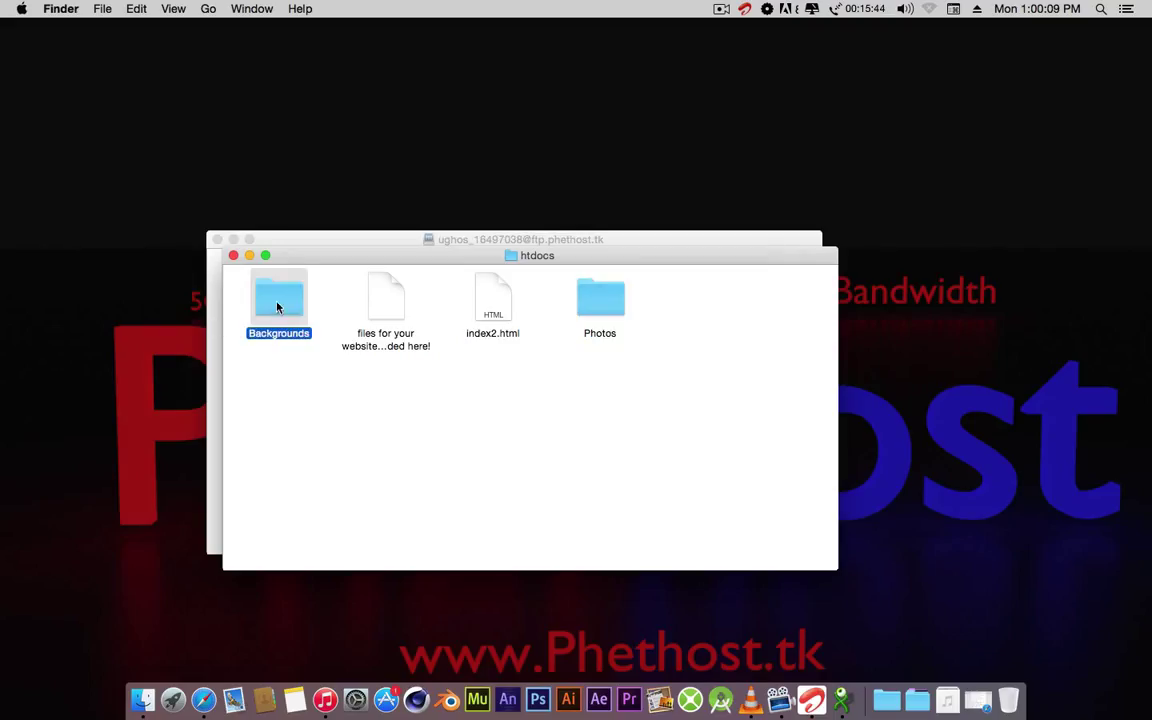
Step: Preview the Photos folder and then the Backgrounds folder in htdocs to check their size and item count
left_click(600, 300)
key("space")
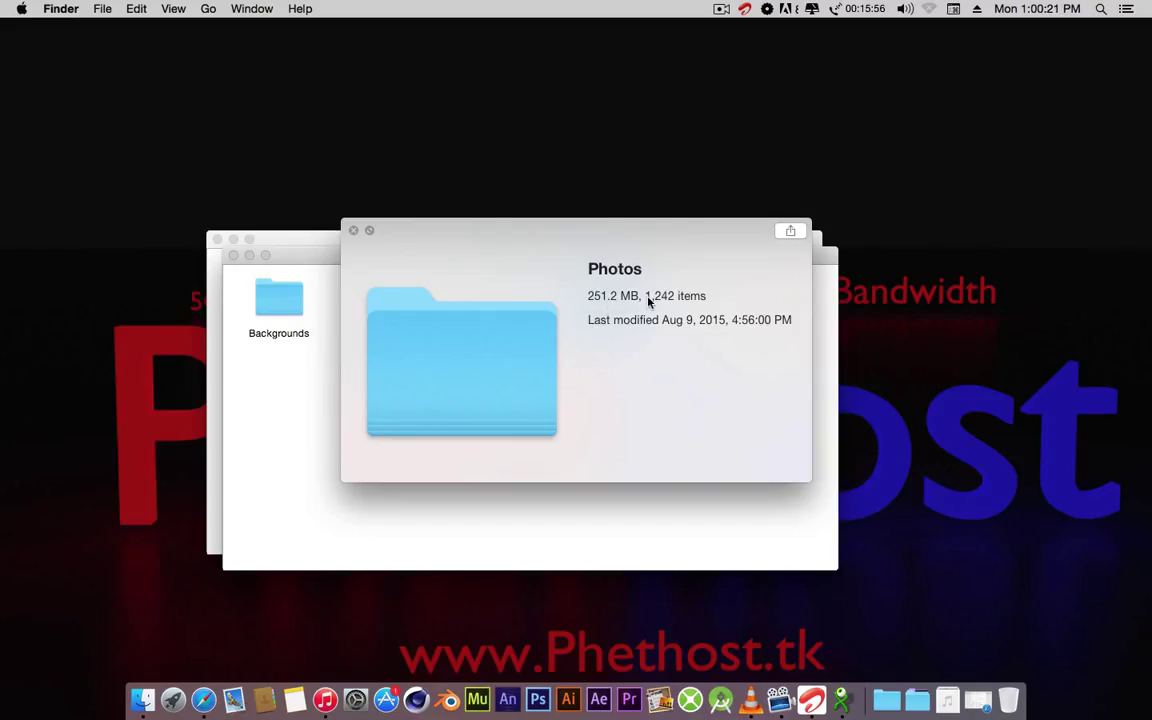
key("space")
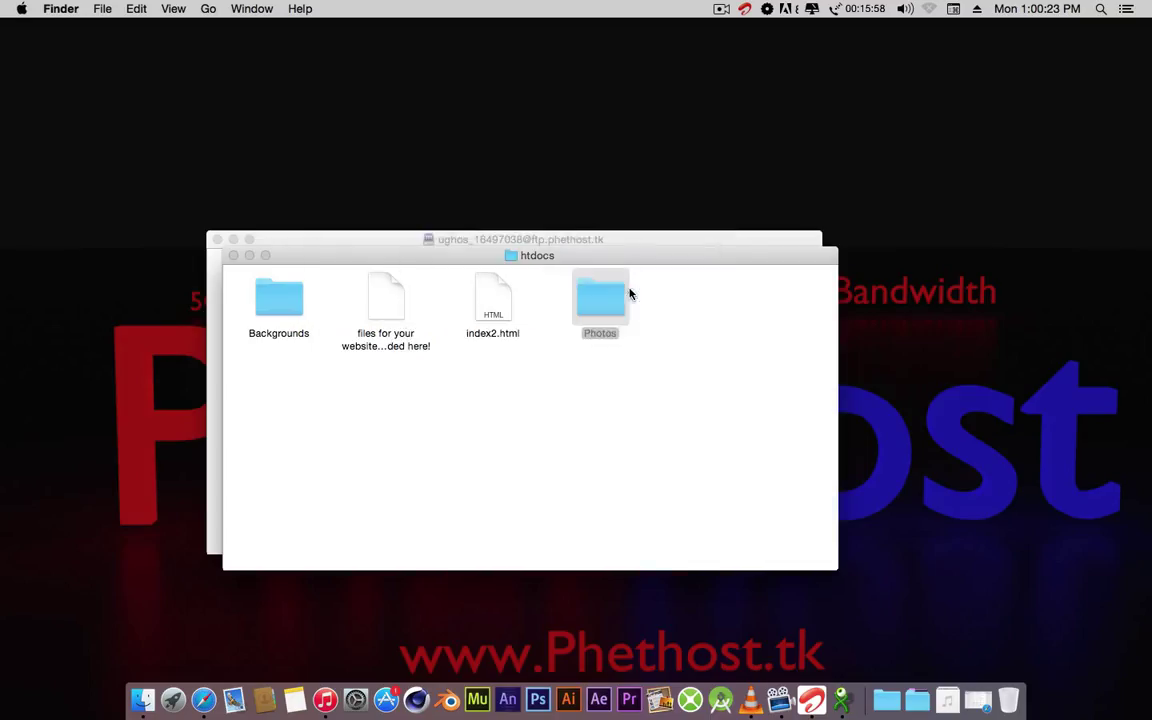
left_click(279, 316)
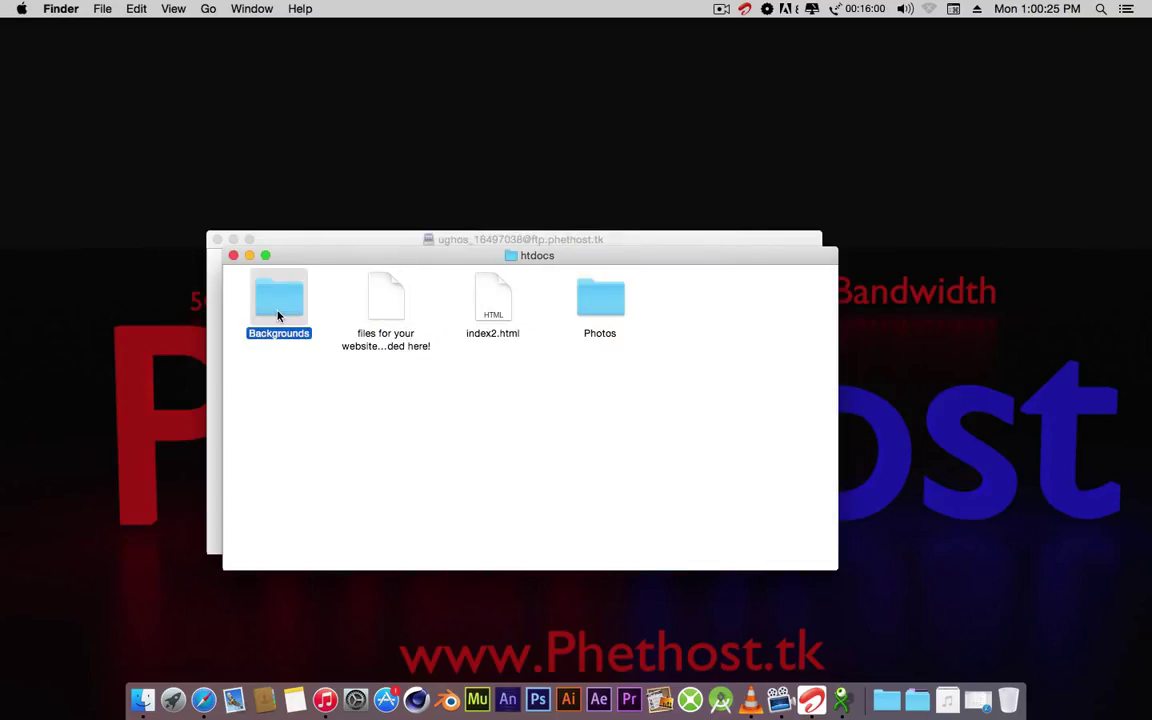
key("space")
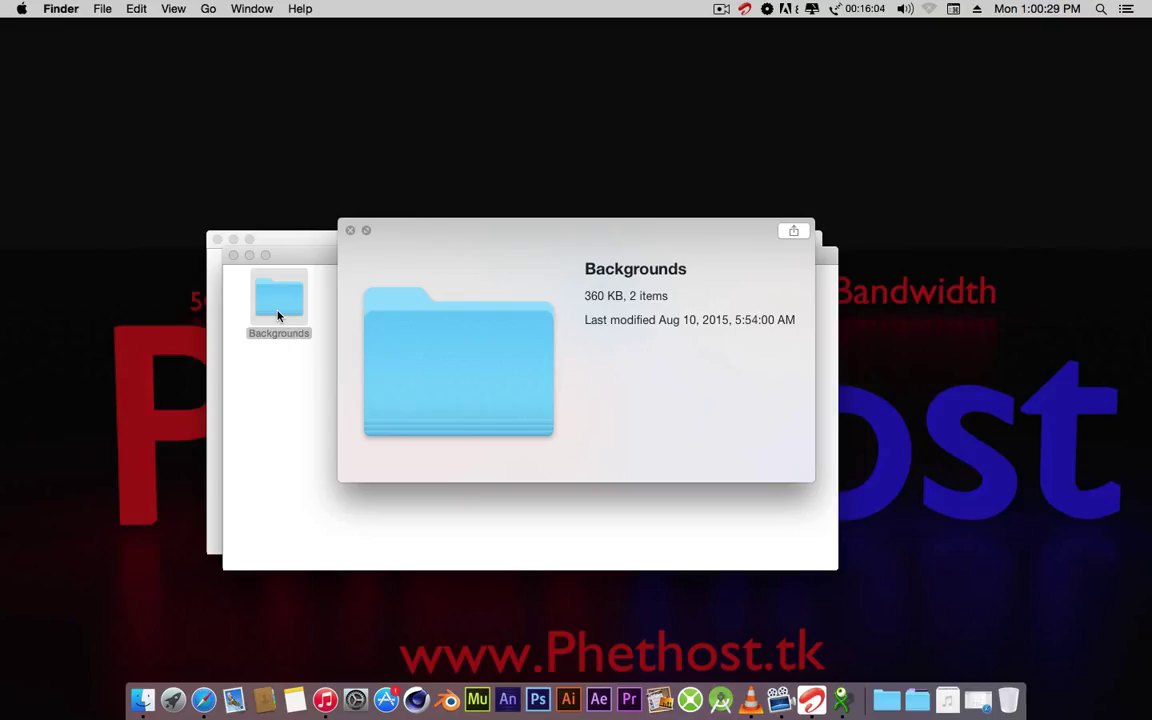
key("space")
Step: Open the Backgrounds folder on the FTP server and open its image 1973837.jpg
double_click(278, 316)
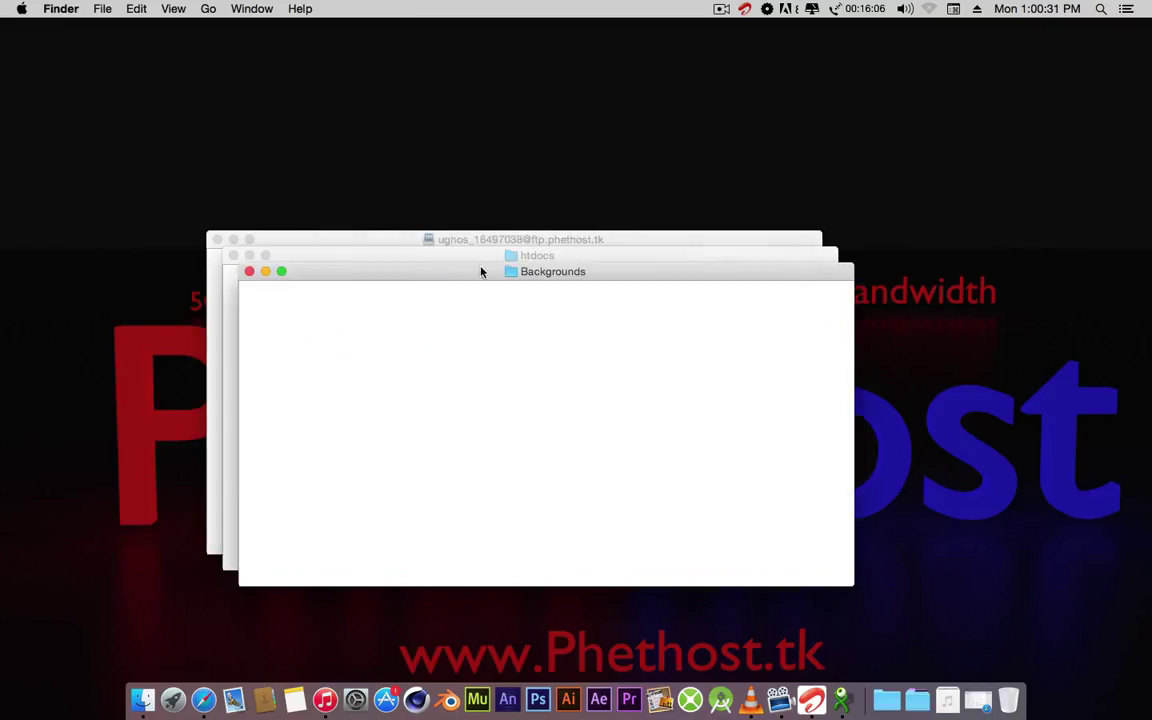
left_click_drag(417, 275, 432, 276)
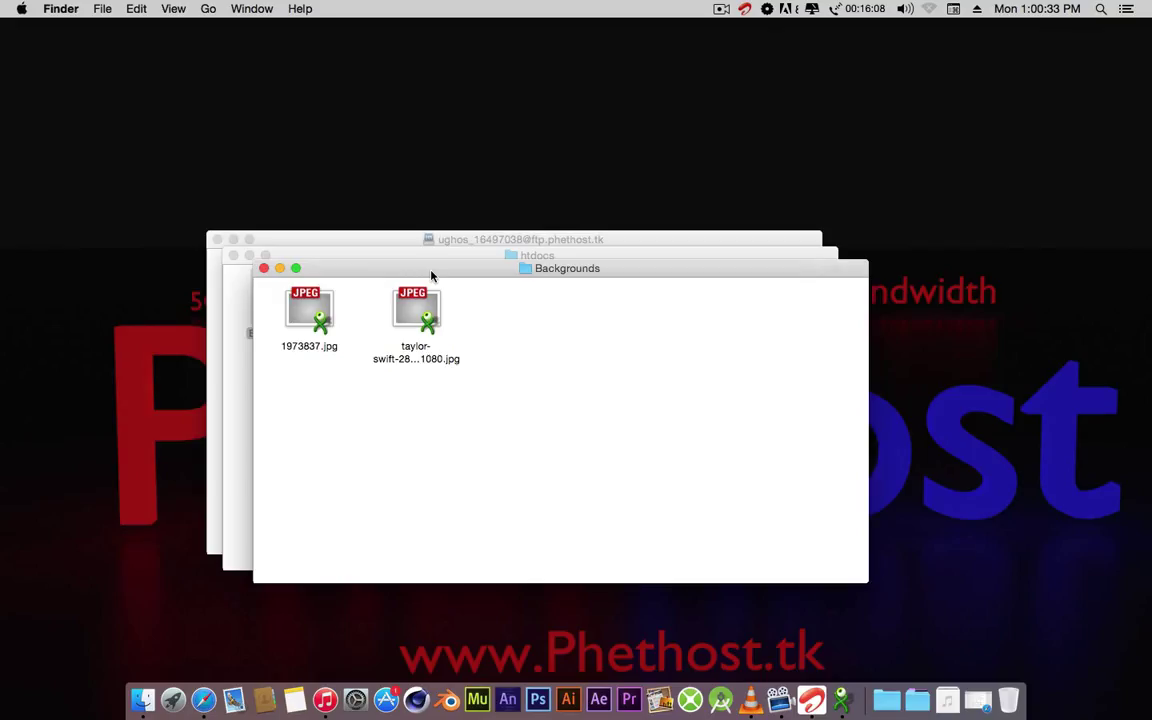
left_click(316, 313)
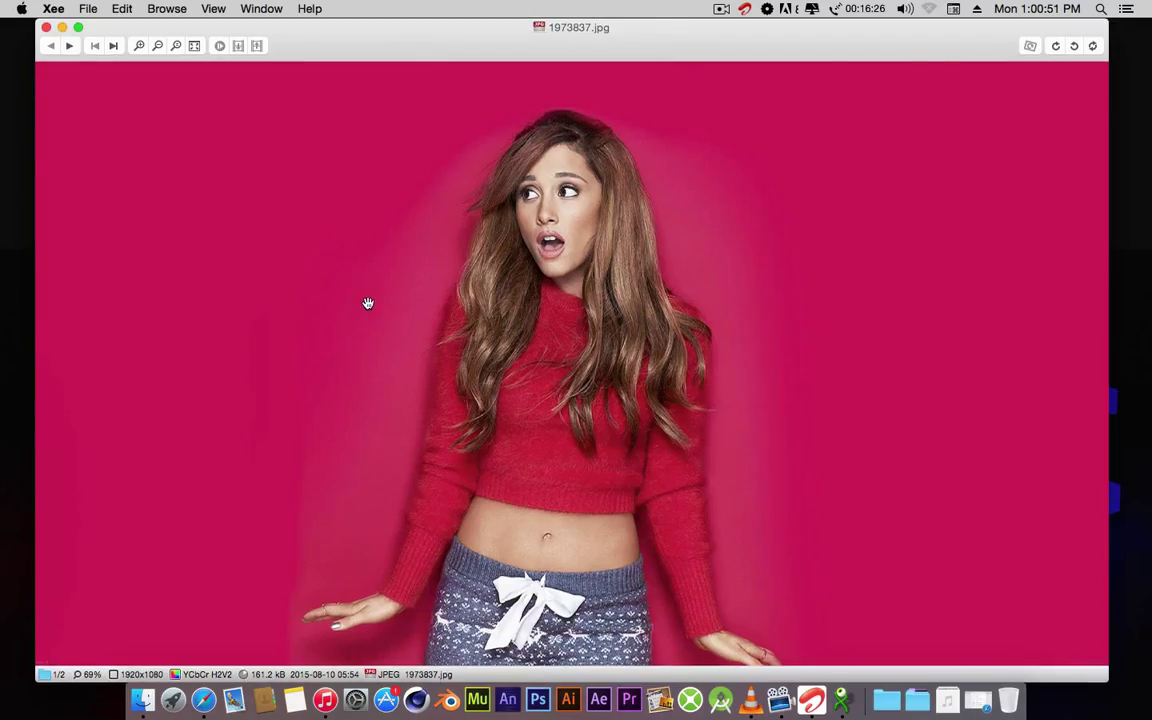
Step: Flip between 1973837.jpg and taylor-swift-28549-1920x1080.jpg in the image viewer and close the viewer
key("Right")
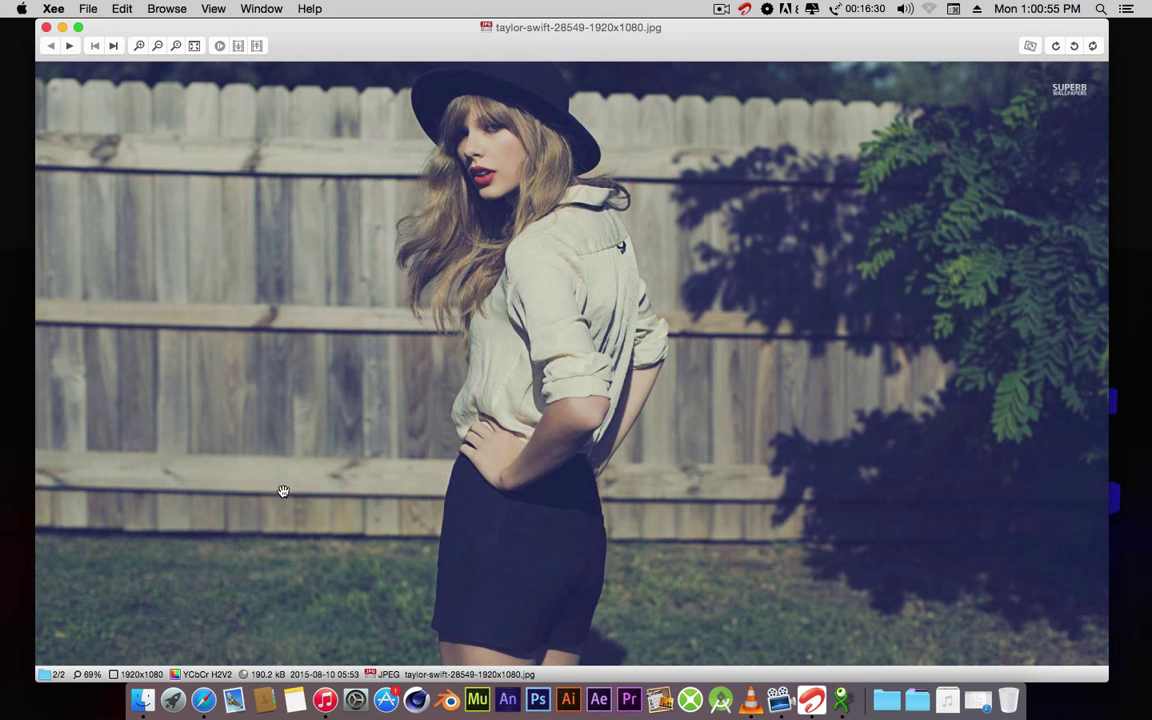
key("Left")
key("Right")
key("Left")
key("Right")
key("Left")
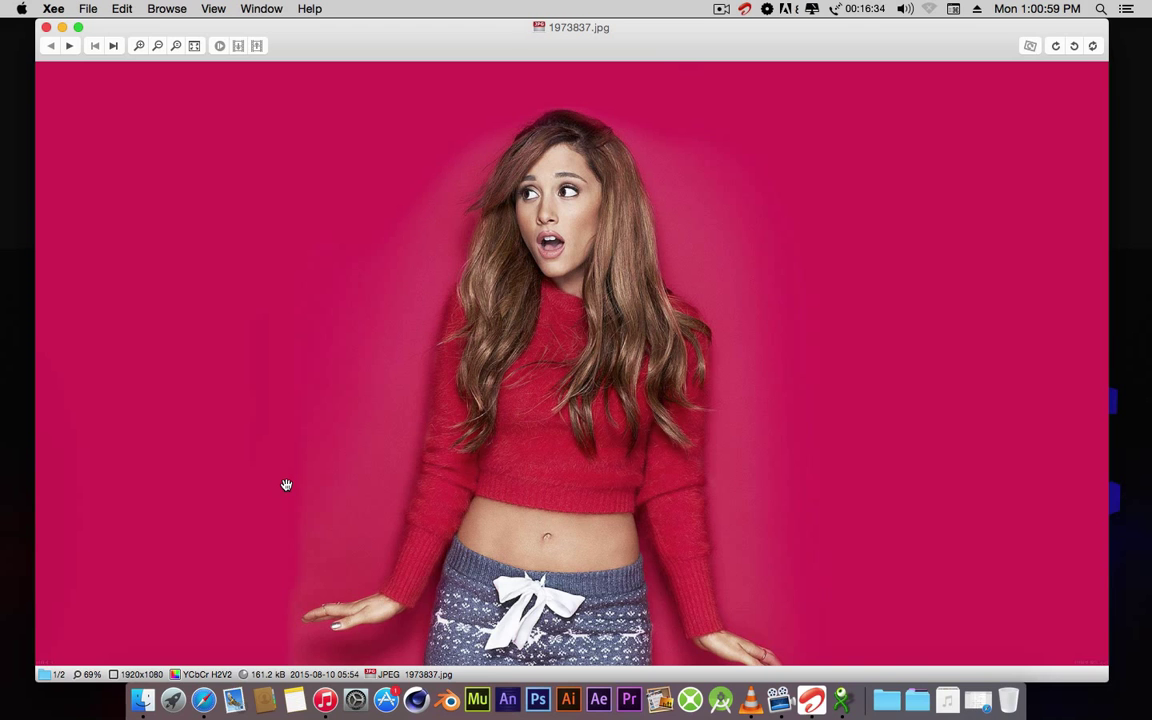
key("Right")
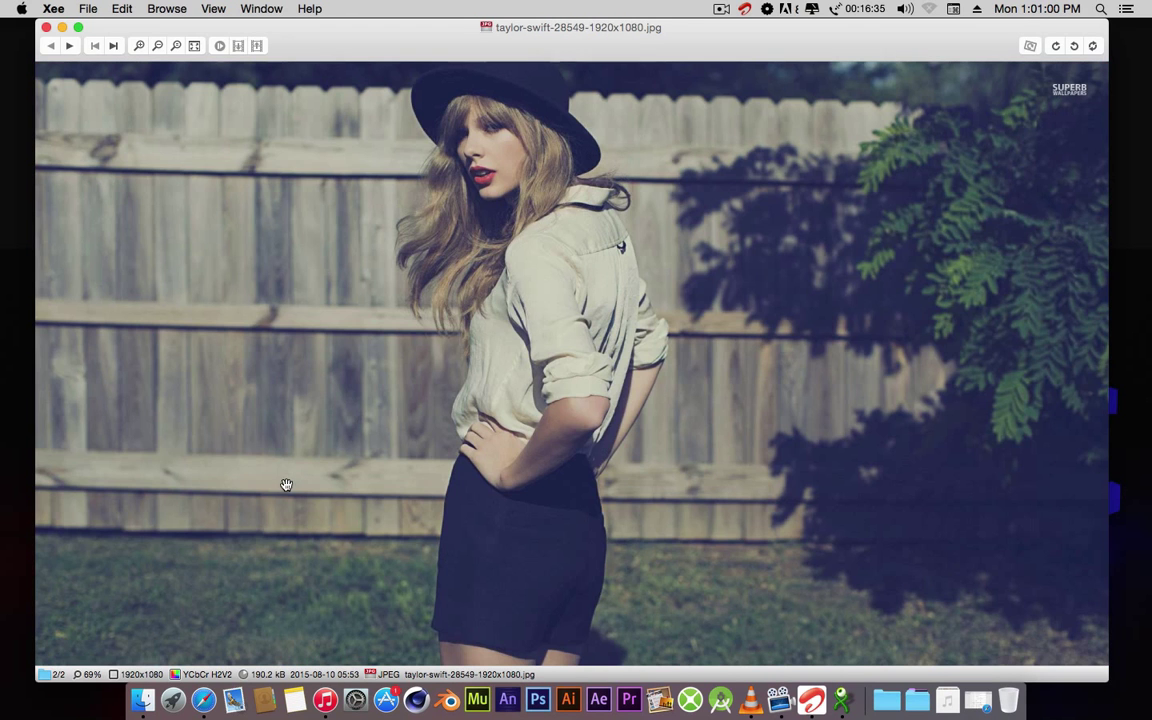
left_click(45, 30)
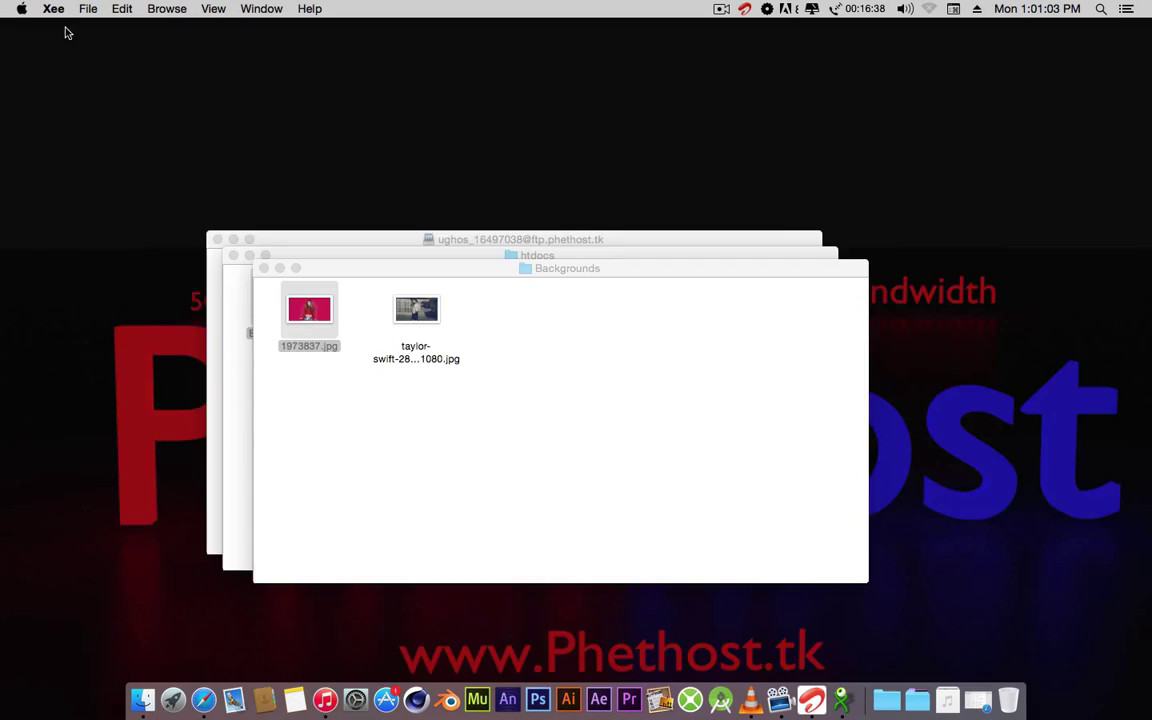
Step: Examine the file information of 1973837.jpg down to its sharing permissions and close the info window
right_click(327, 347)
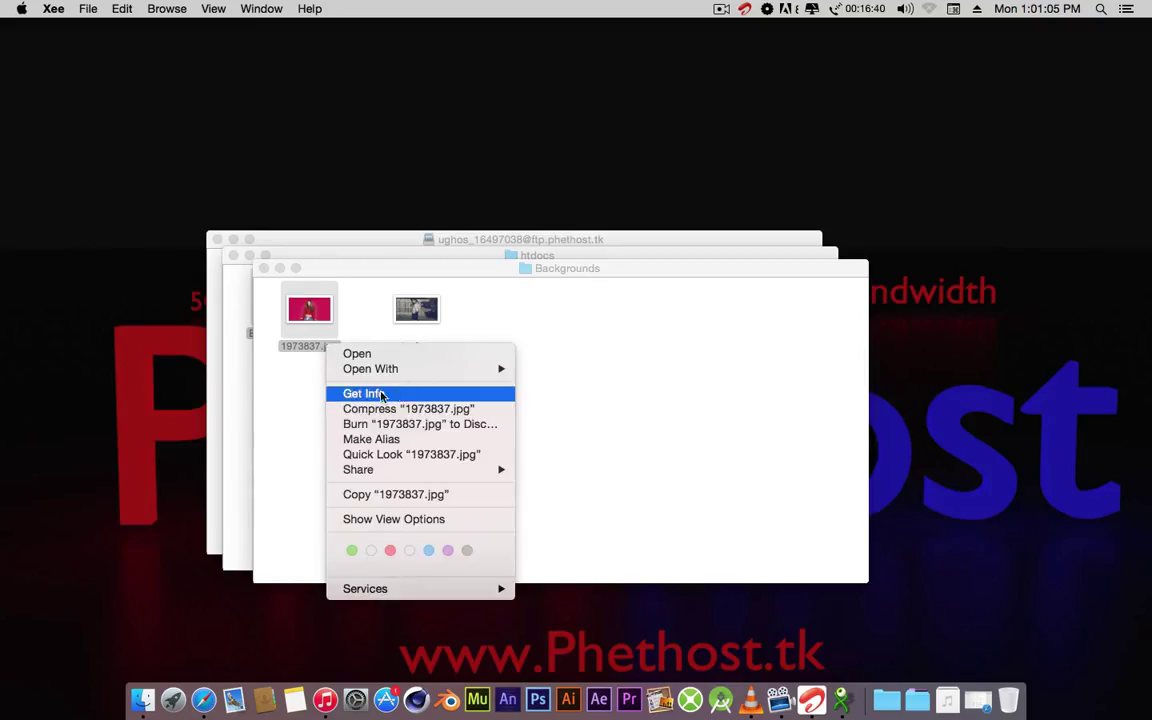
left_click(372, 394)
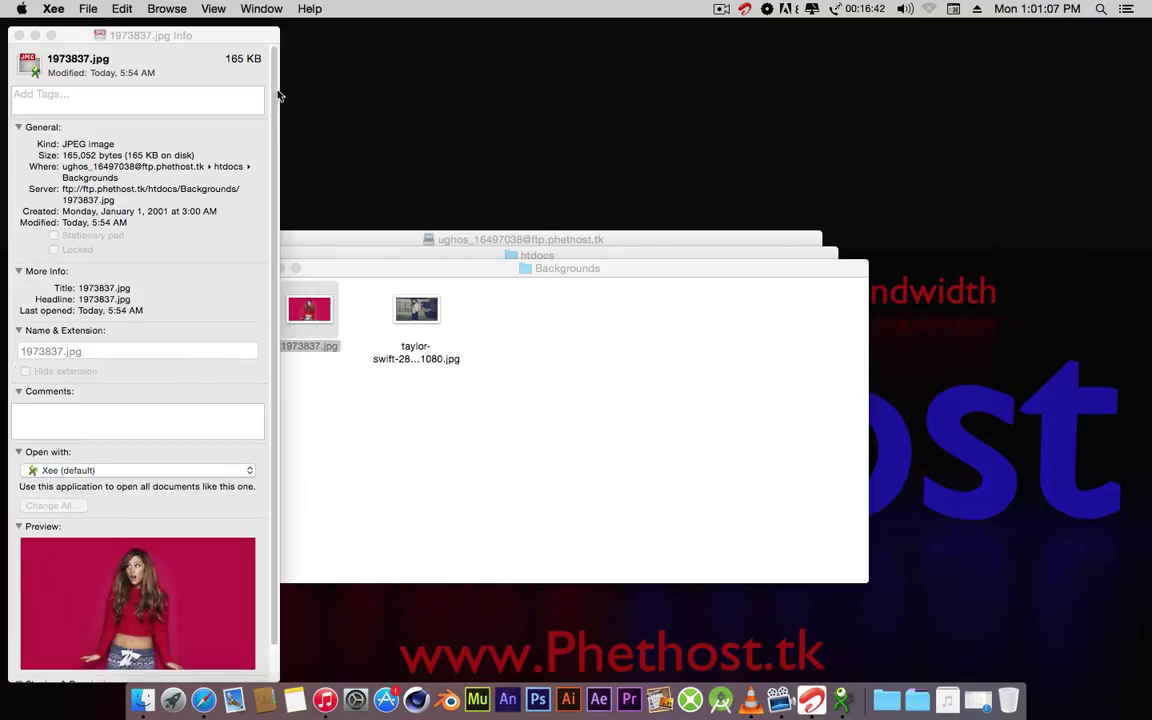
scroll(221, 378, "down", 3)
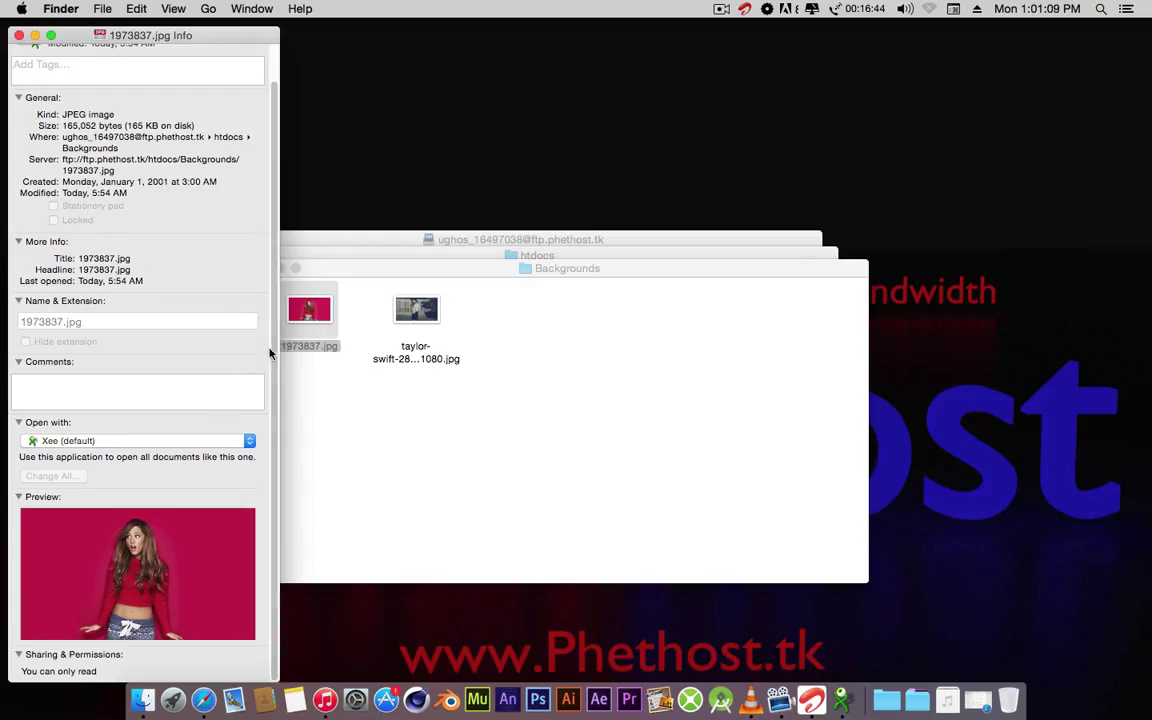
scroll(210, 350, "up", 3)
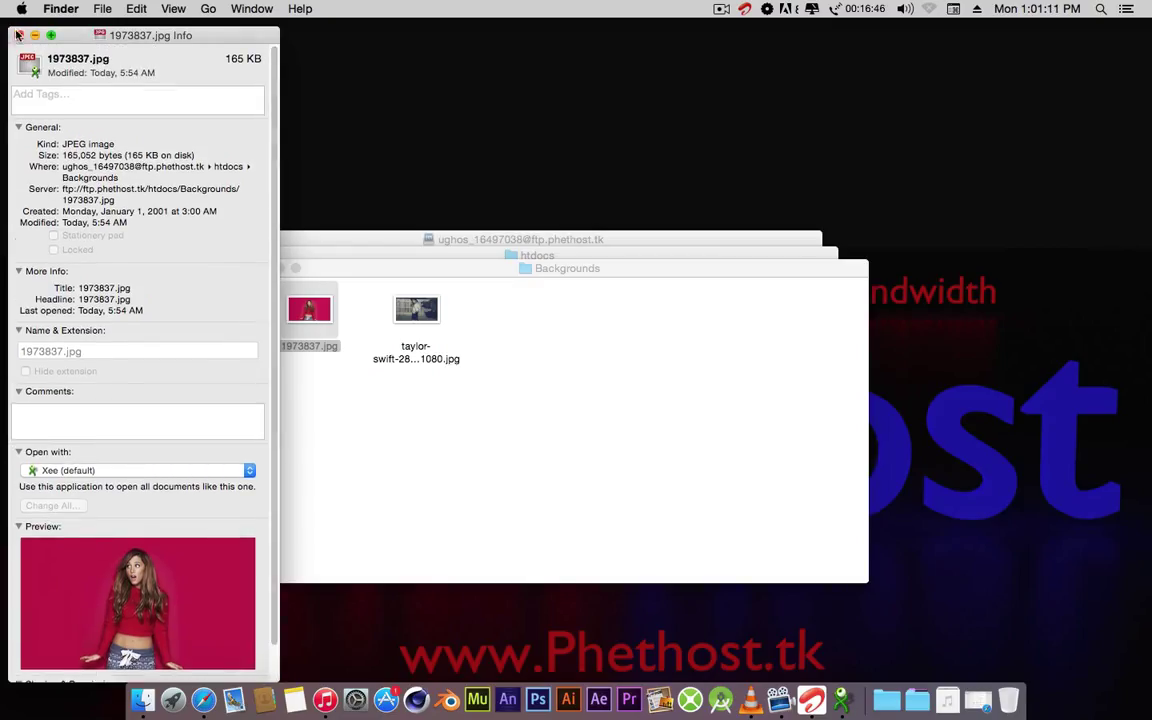
left_click(17, 35)
left_click_drag(388, 282, 384, 281)
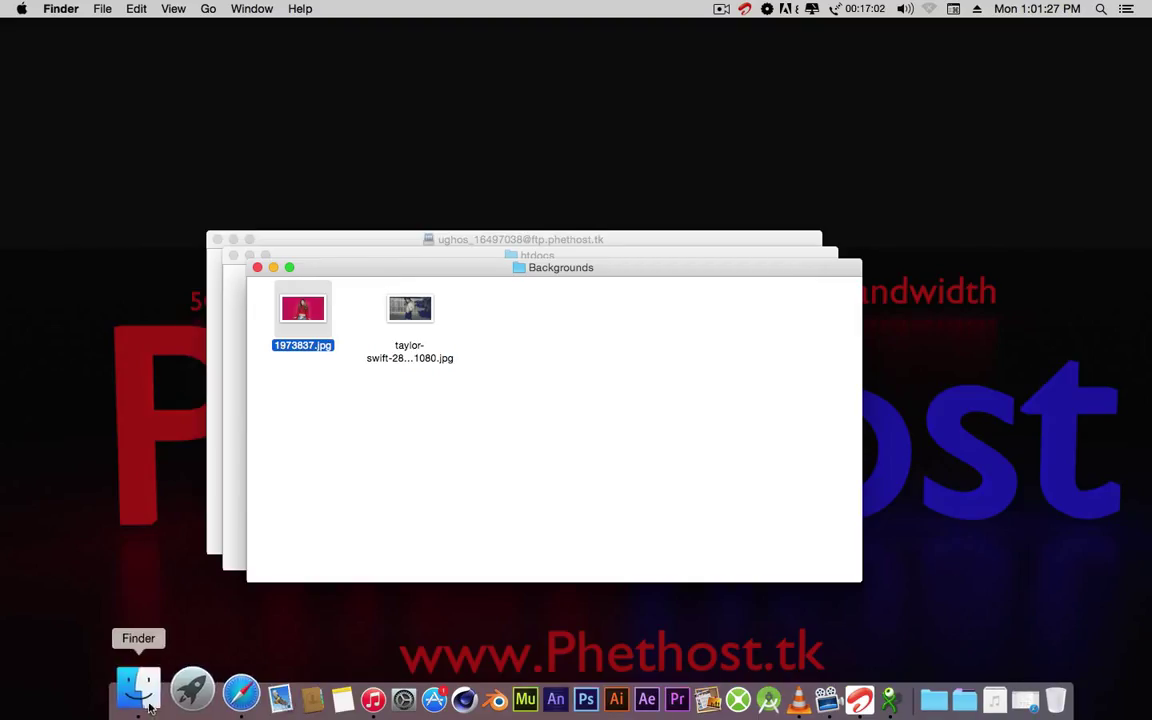
Step: Close the cPanel browser window and open a new Finder window, placing it beside the Backgrounds window
left_click(200, 694)
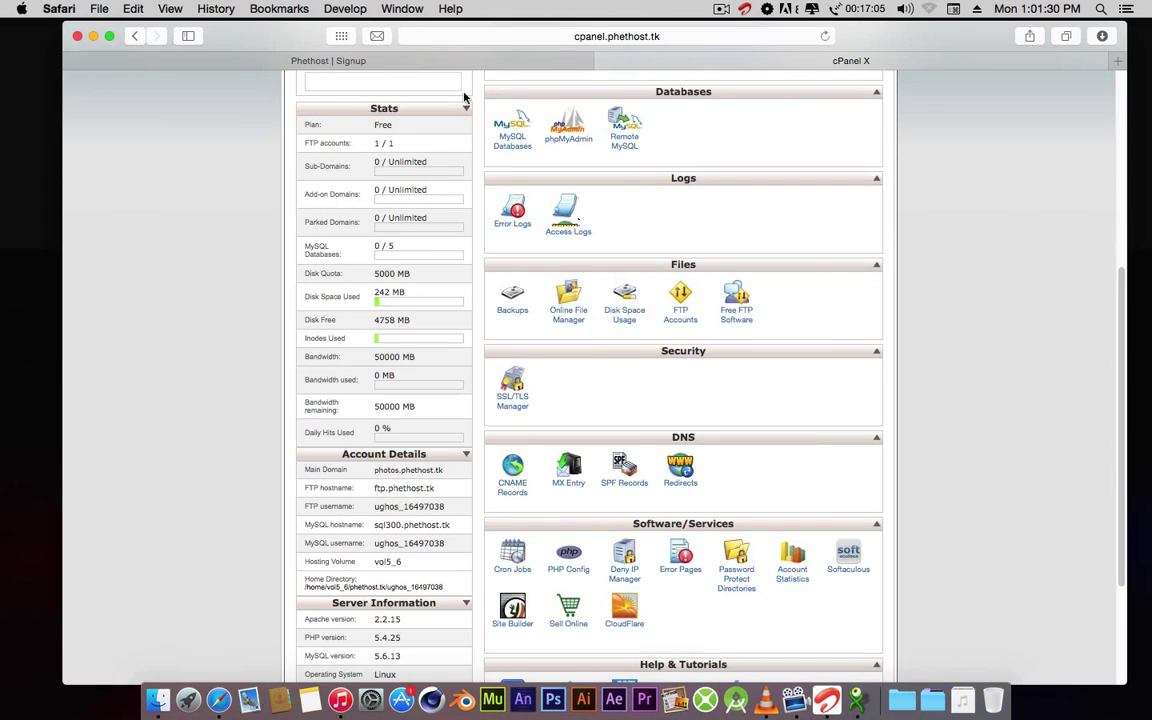
left_click(77, 36)
left_click(158, 690)
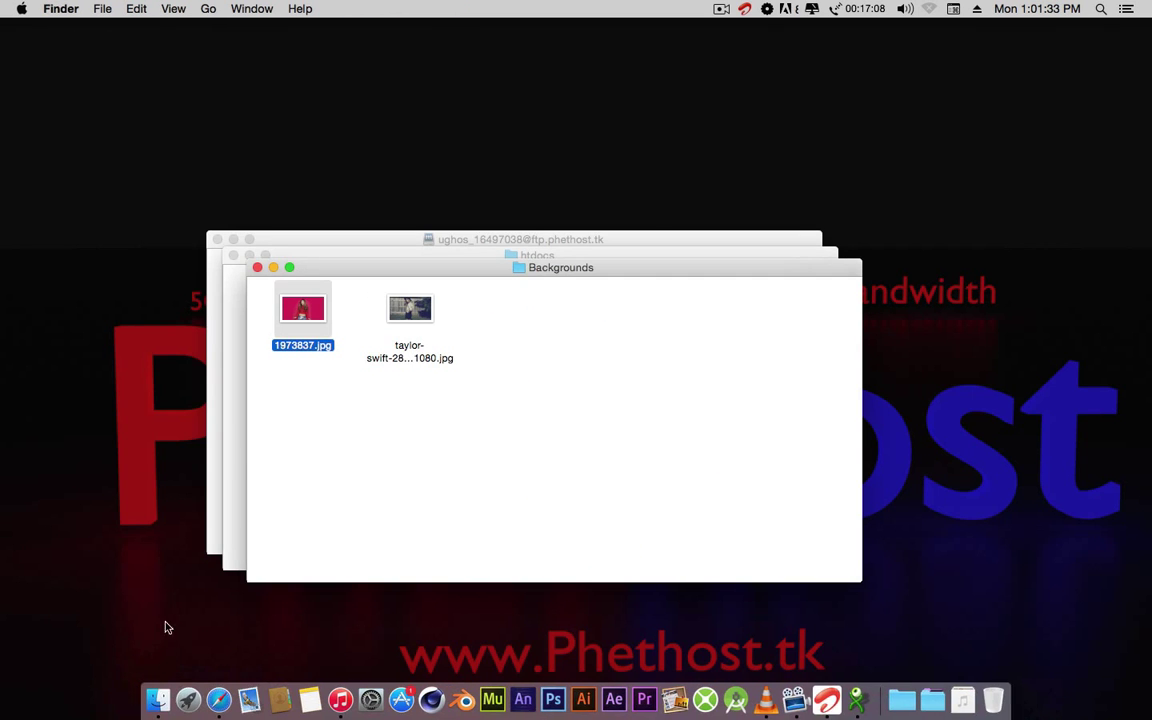
right_click(165, 690)
left_click(188, 446)
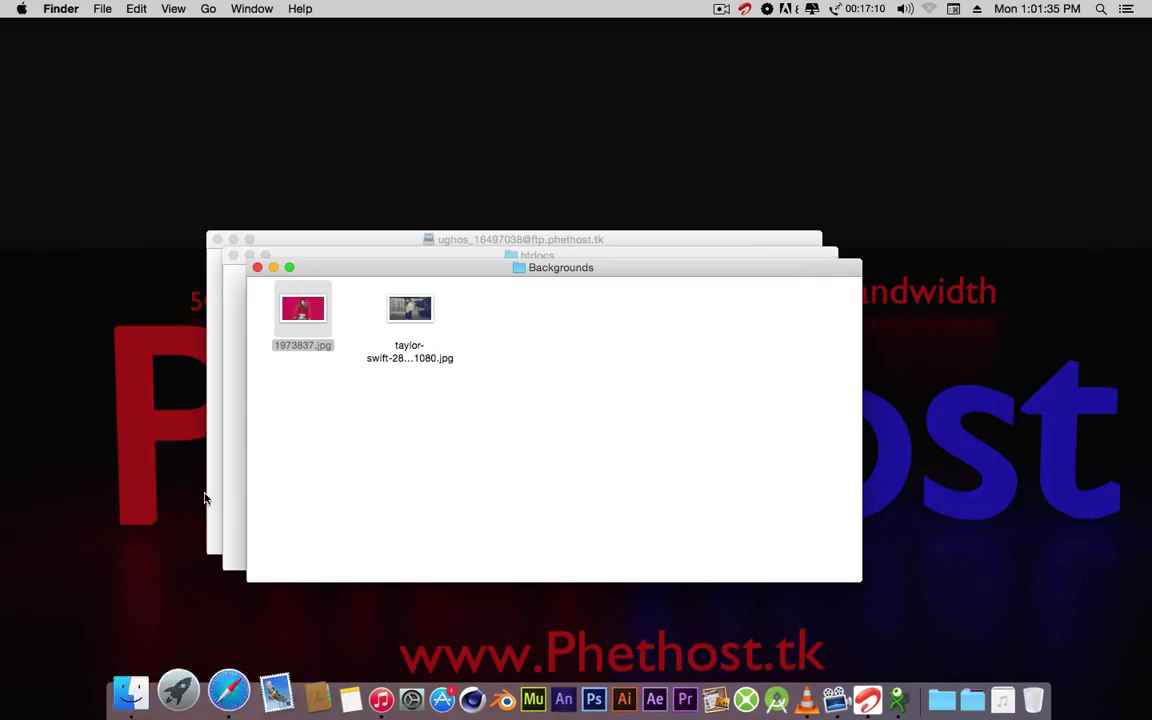
left_click_drag(466, 68, 741, 66)
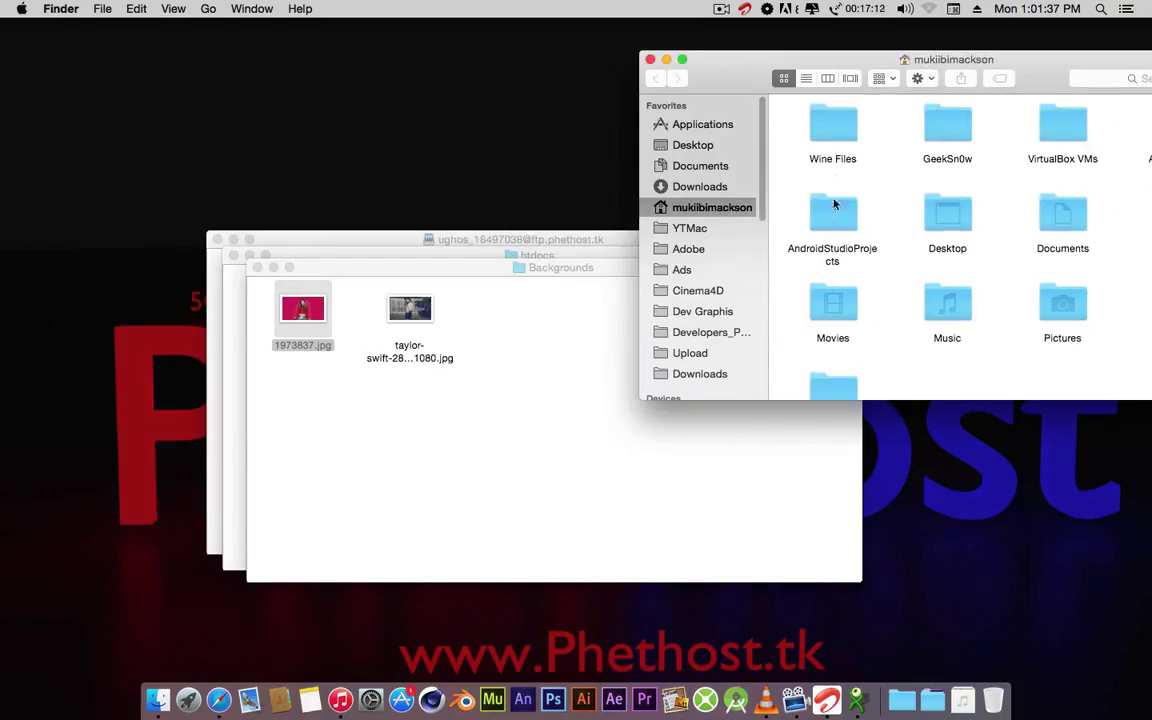
Step: Try to copy the GeekSn0w folder from the home folder into the Backgrounds folder on the FTP server
left_click_drag(946, 123, 473, 325)
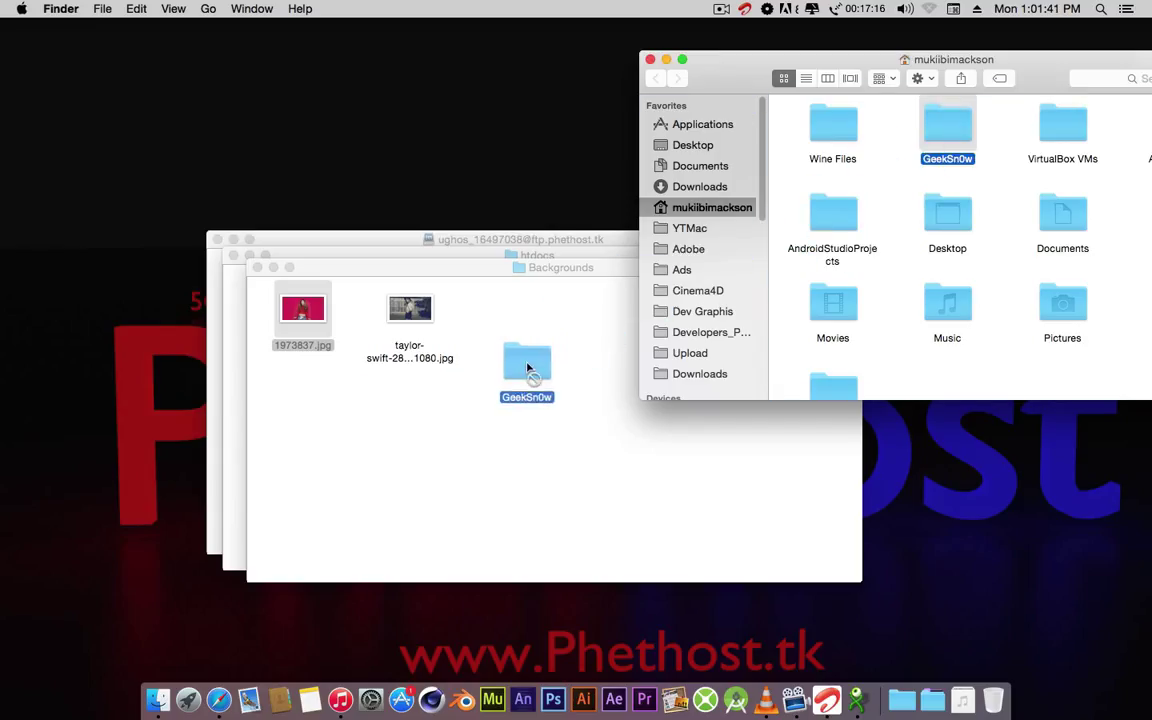
left_click_drag(956, 134, 455, 420)
left_click(501, 398)
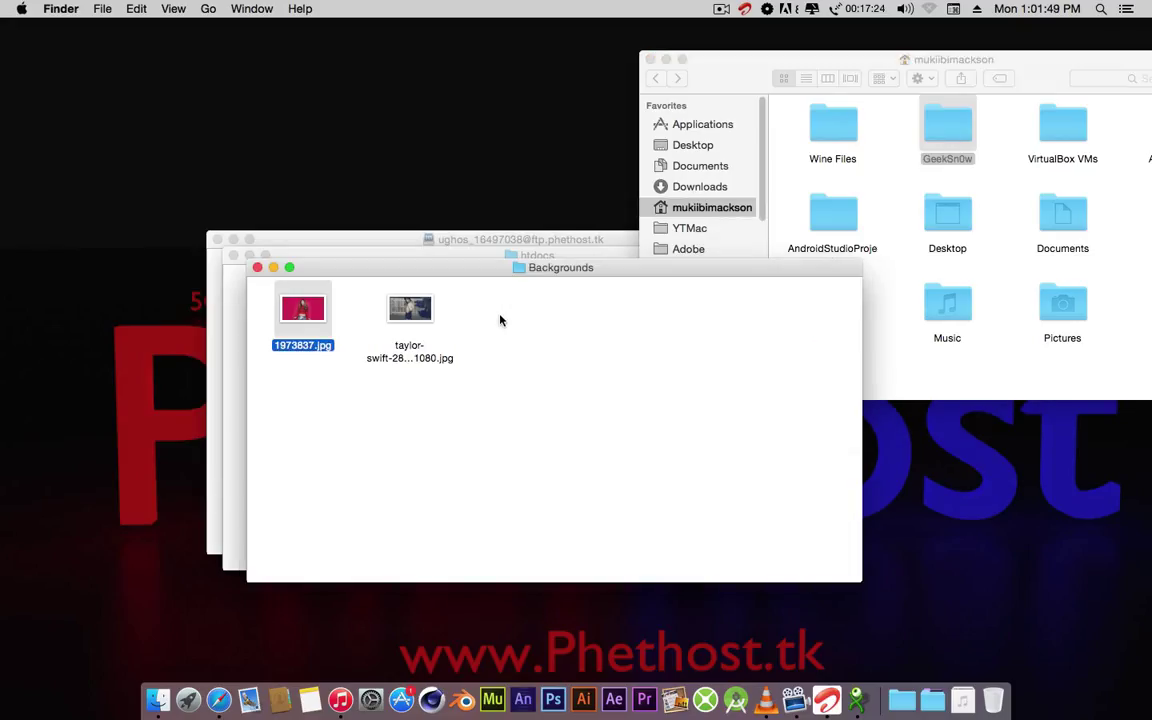